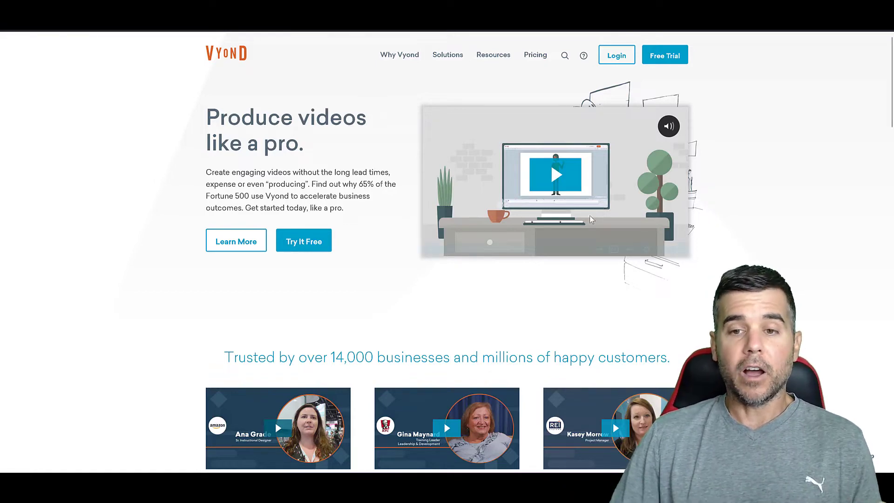
# Unmute the homepage intro video and start it playing.
pyautogui.click(555, 179)
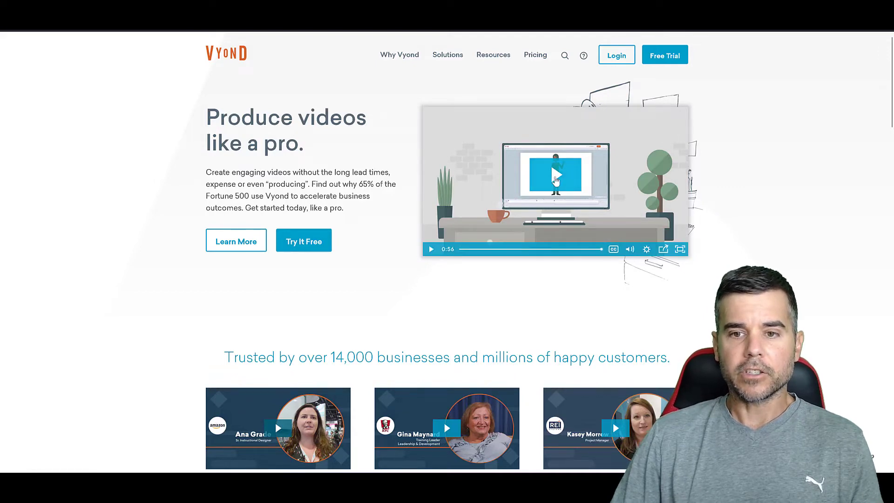
pyautogui.click(555, 179)
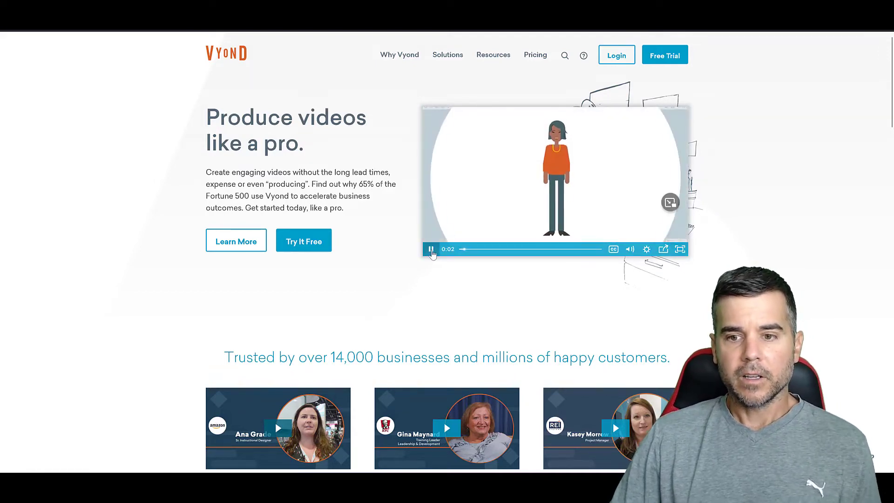
pyautogui.moveTo(630, 250)
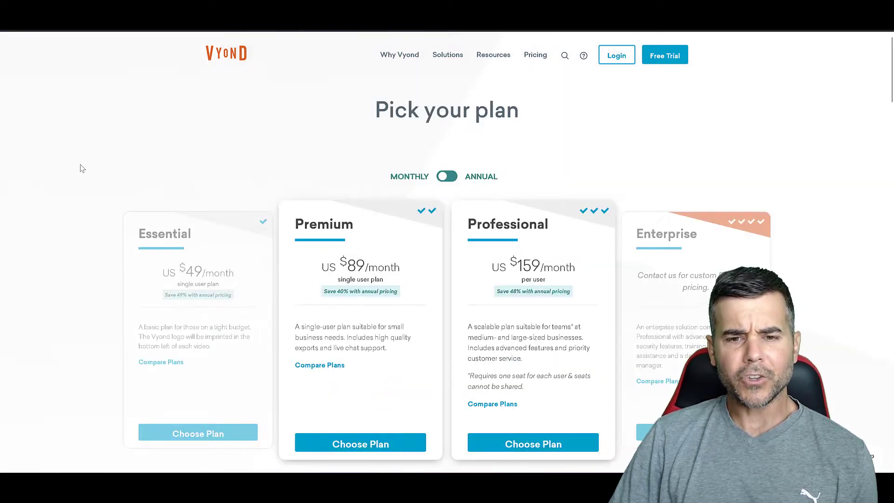
# Scroll up and down the pricing page to review the Essential, Premium and Professional plans.
pyautogui.scroll(-1, 80, 164)
pyautogui.scroll(1, 103, 158)
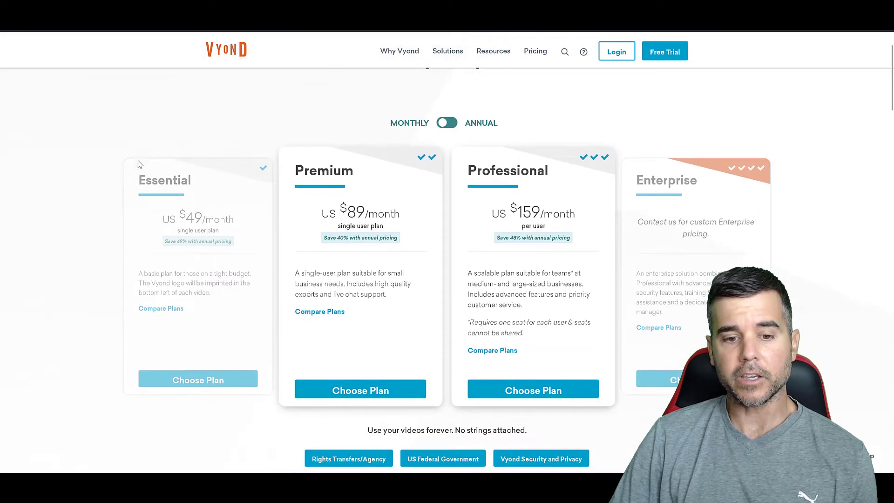
pyautogui.scroll(-1, 142, 163)
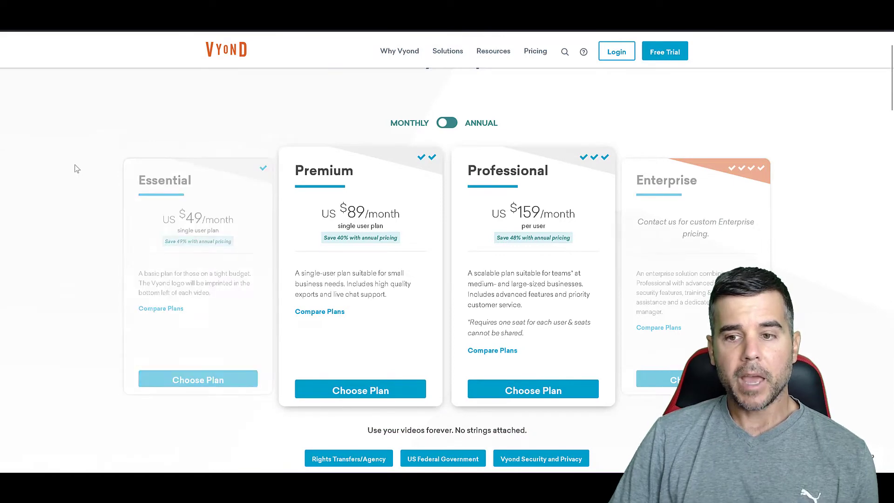
pyautogui.scroll(1, 76, 166)
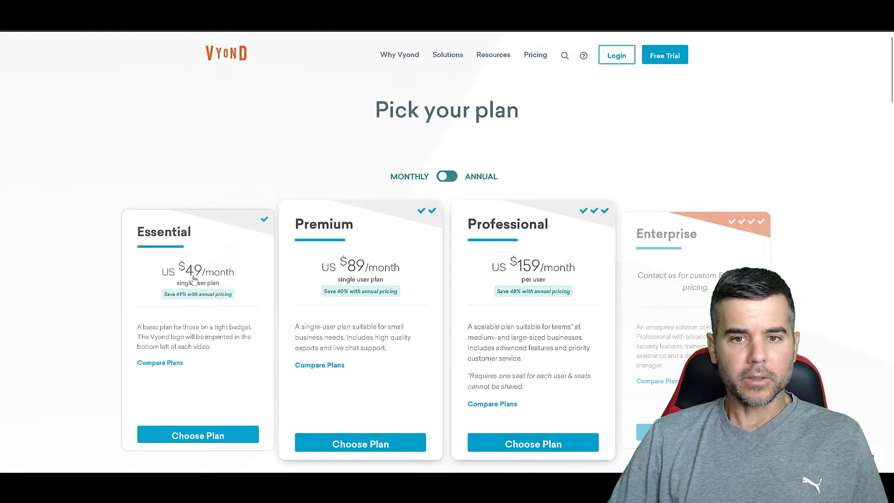
# Toggle plan prices between annual and monthly twice, ending on monthly ($49, $89, $159).
pyautogui.click(444, 181)
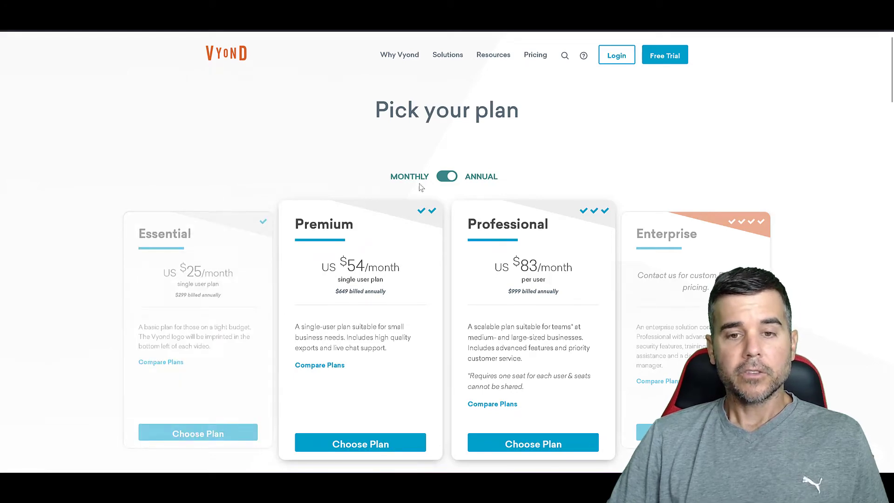
pyautogui.click(446, 176)
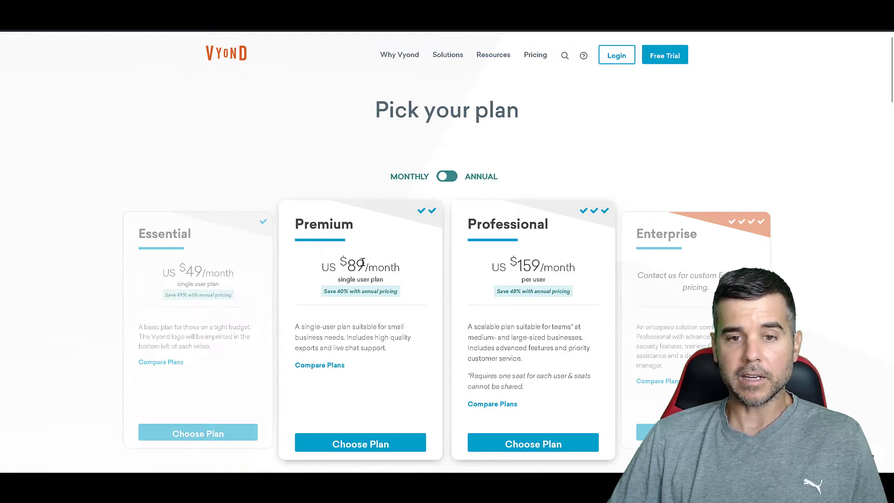
pyautogui.click(448, 177)
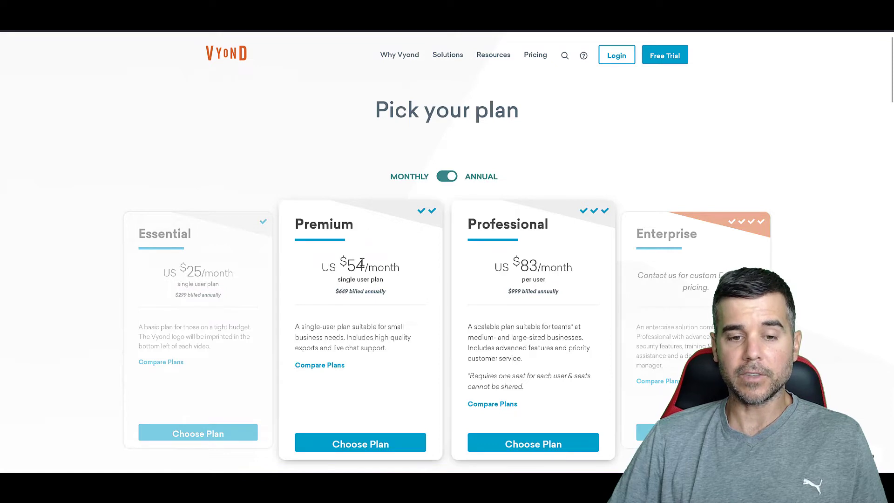
pyautogui.click(450, 177)
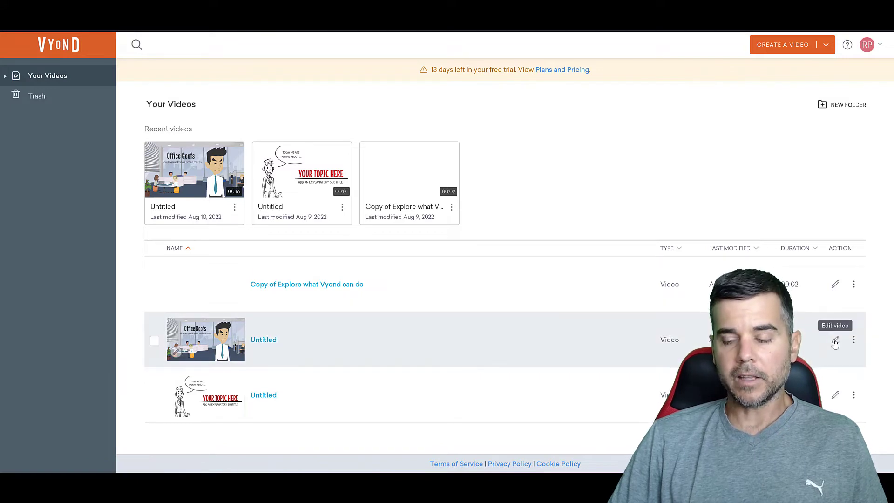
# Open the Untitled Office Goofs video and play its 16-second preview.
pyautogui.click(260, 342)
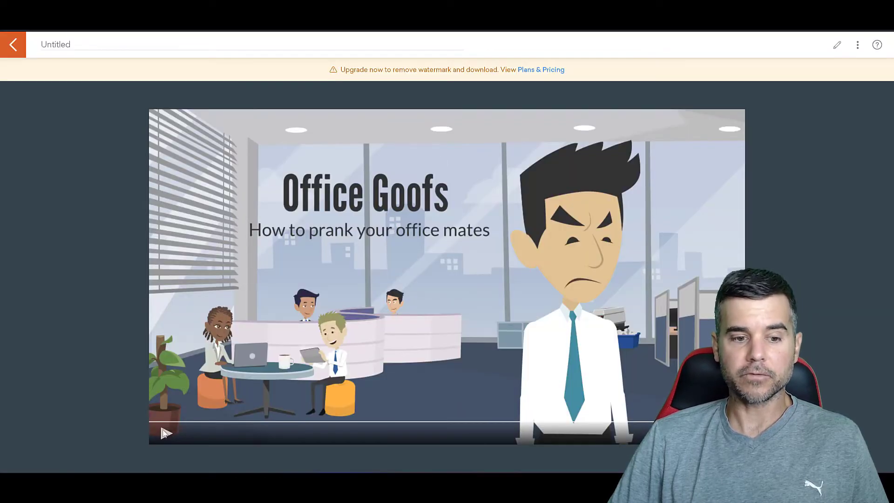
pyautogui.click(165, 434)
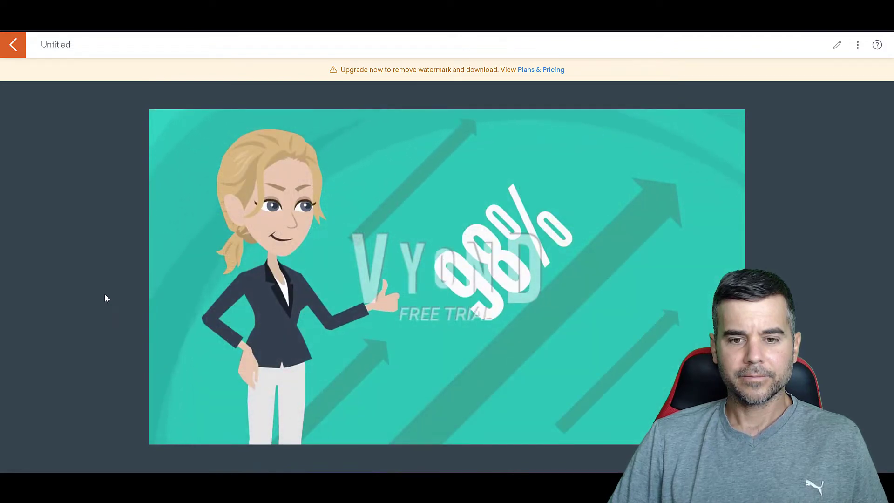
pyautogui.moveTo(155, 298)
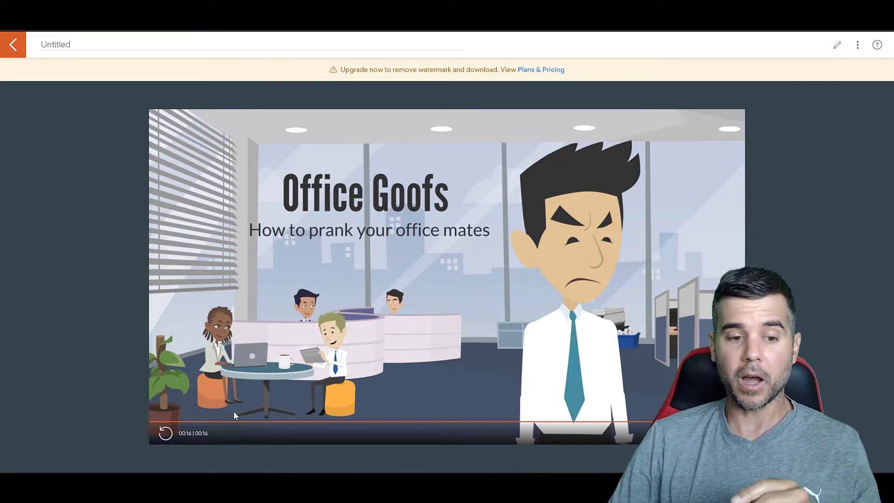
# Replay the Office Goofs preview, pause it at 00:06, and open it for editing.
pyautogui.click(166, 433)
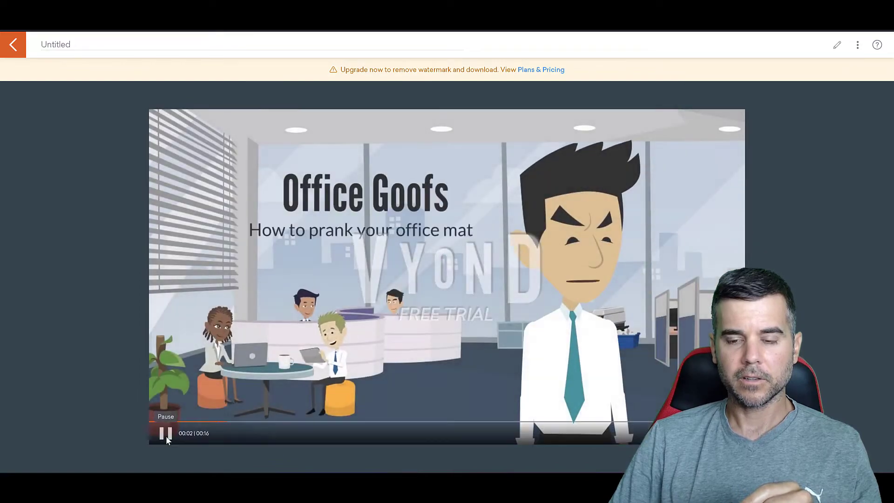
pyautogui.click(167, 437)
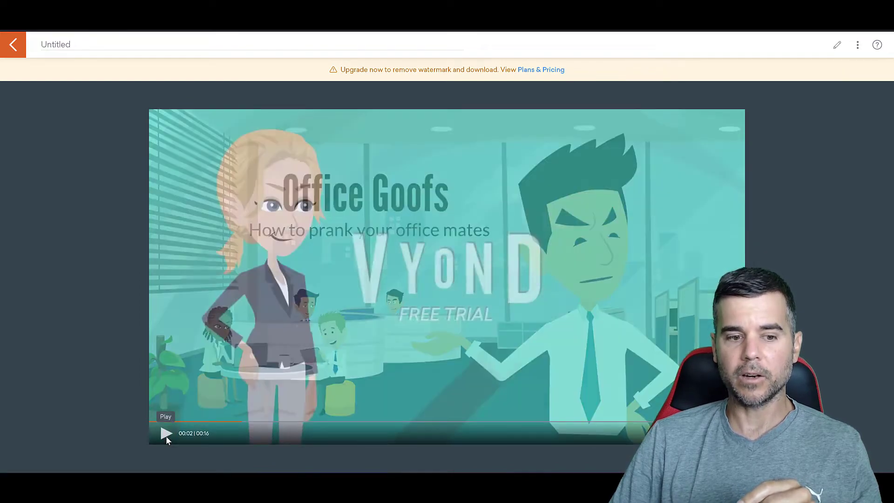
pyautogui.click(166, 435)
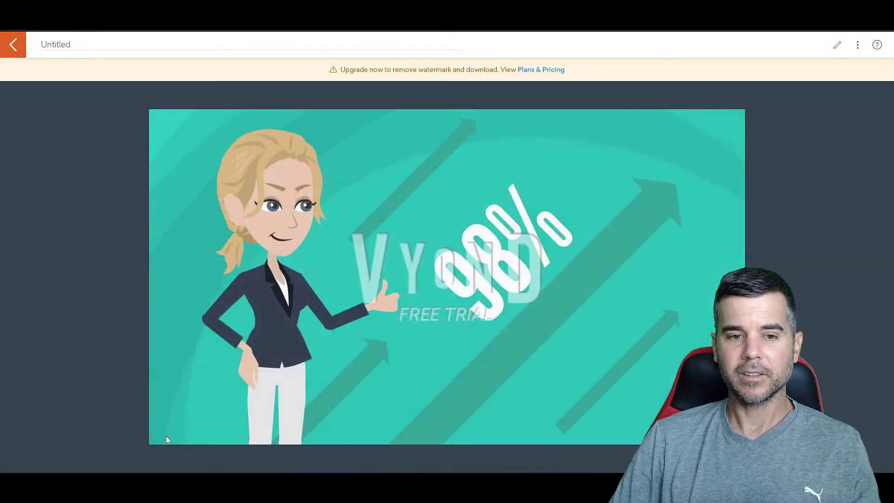
pyautogui.click(170, 436)
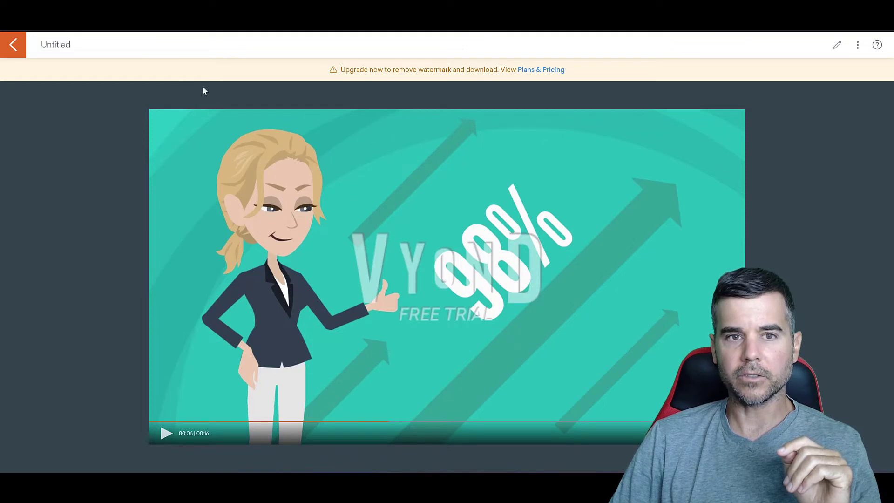
pyautogui.click(836, 45)
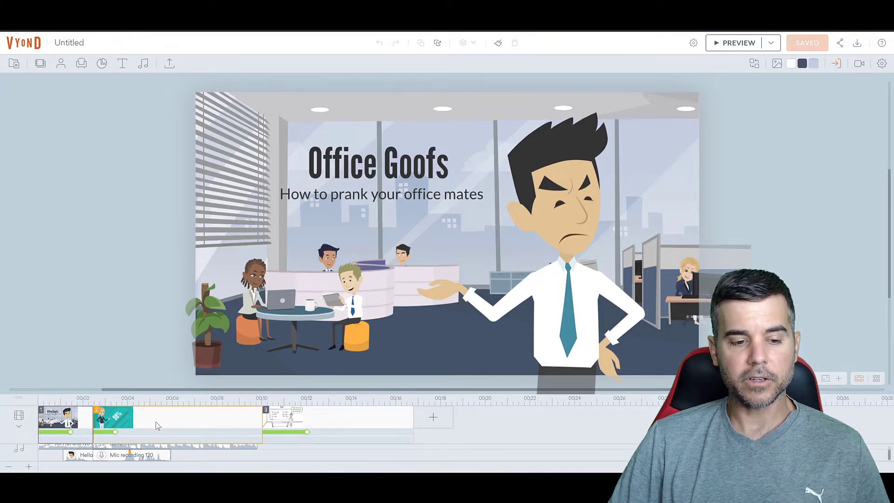
# Expand scene 1's timeline tracks, then click into the Untitled title and leave it unchanged.
pyautogui.click(18, 429)
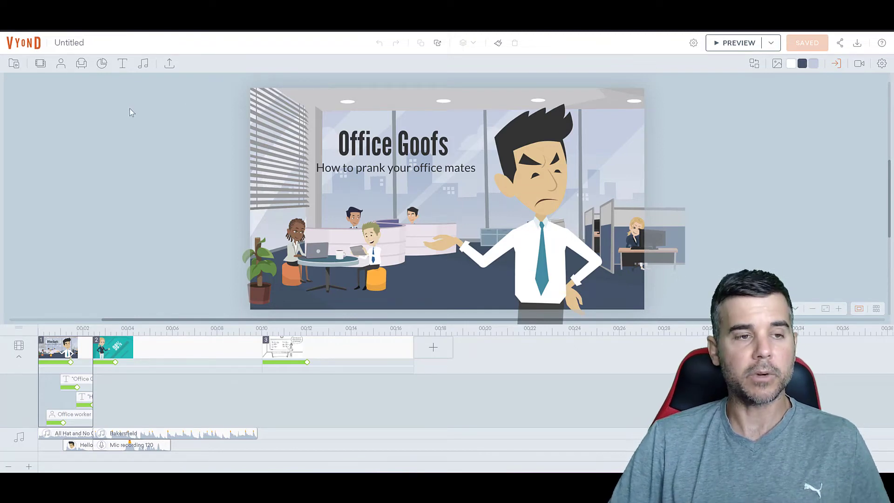
pyautogui.click(68, 42)
pyautogui.moveTo(55, 42)
pyautogui.mouseDown()
pyautogui.moveTo(76, 42)
pyautogui.moveTo(56, 42)
pyautogui.mouseUp()
pyautogui.click(85, 42)
pyautogui.click(76, 42)
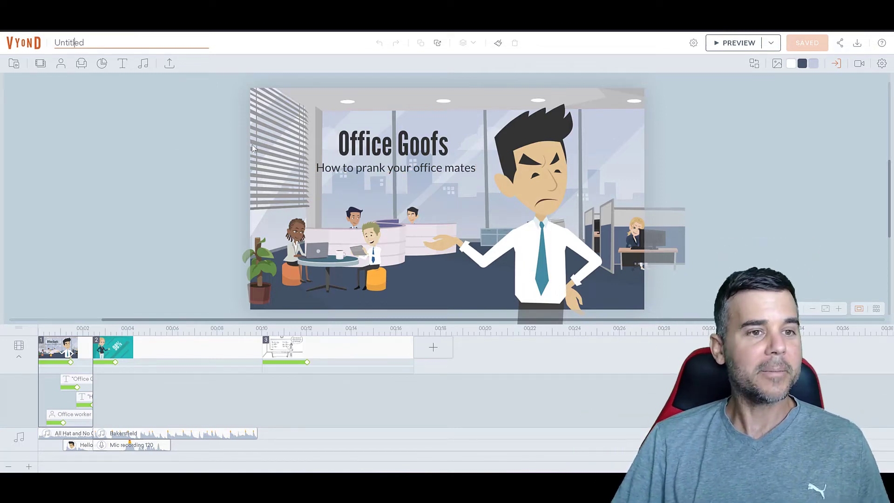
# Look into the media library's Your Videos folder, then close the library.
pyautogui.click(14, 65)
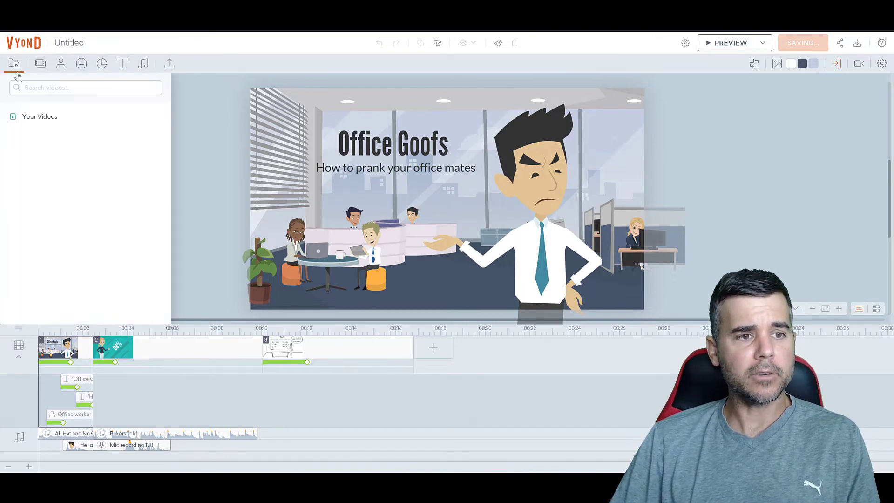
pyautogui.click(13, 120)
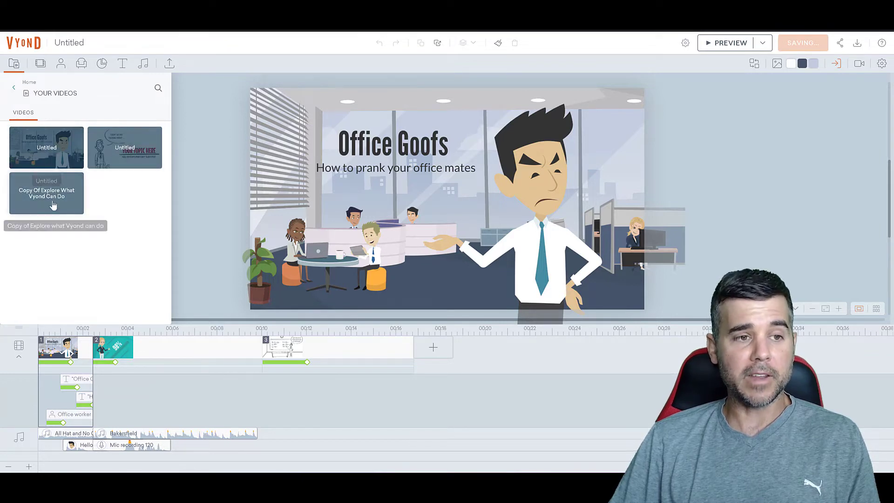
pyautogui.click(14, 88)
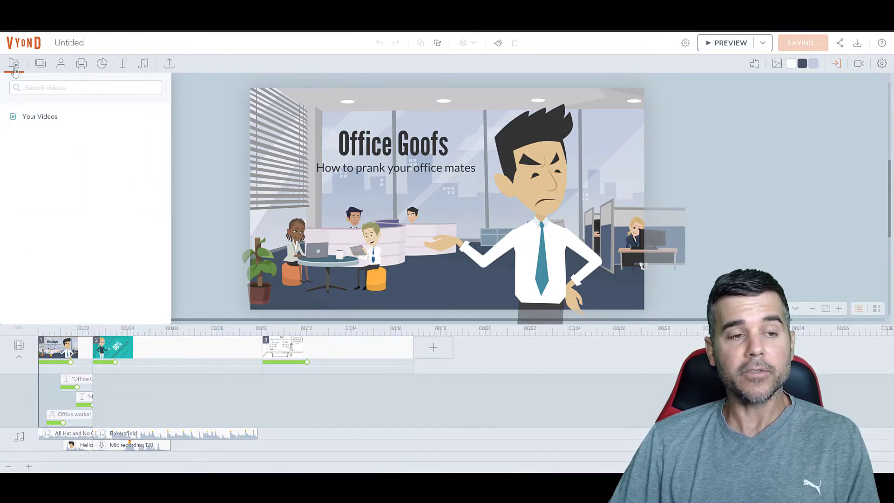
pyautogui.click(14, 66)
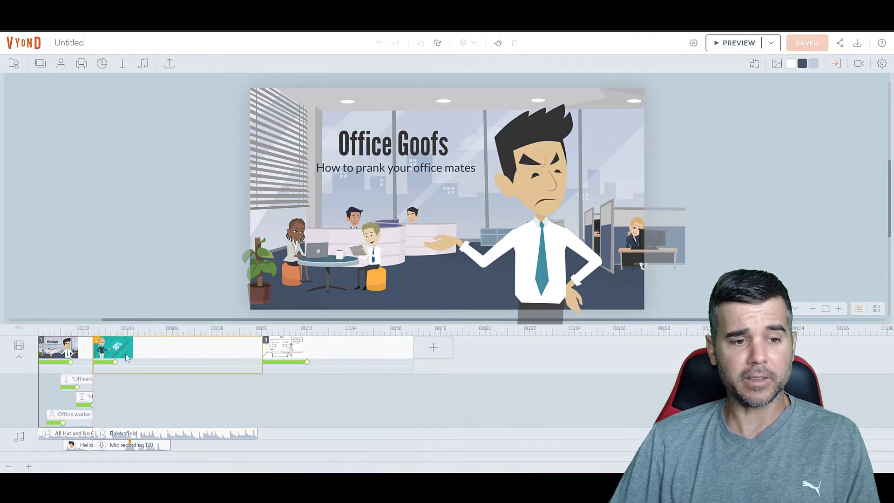
# Scroll the scene template categories down past Education, HR and Holidays to Insurance, Office and Pirate.
pyautogui.click(40, 65)
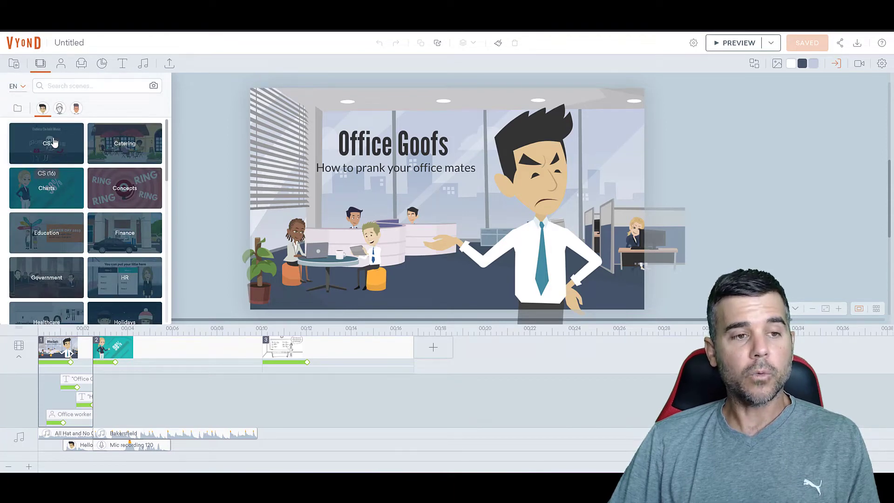
pyautogui.scroll(-3, 111, 163)
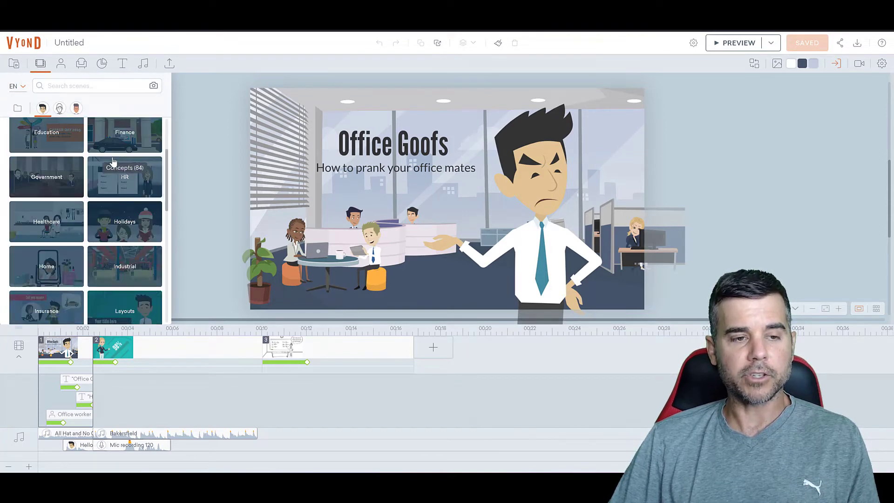
pyautogui.scroll(3, 112, 163)
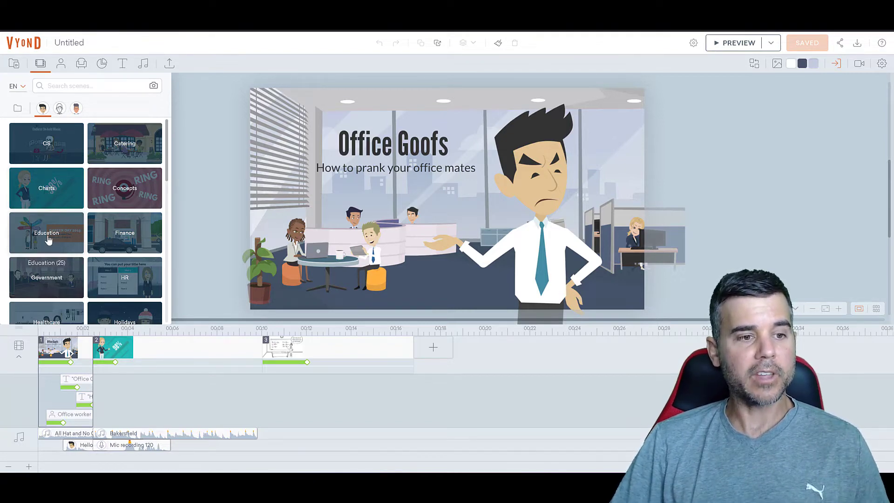
pyautogui.scroll(-3, 123, 238)
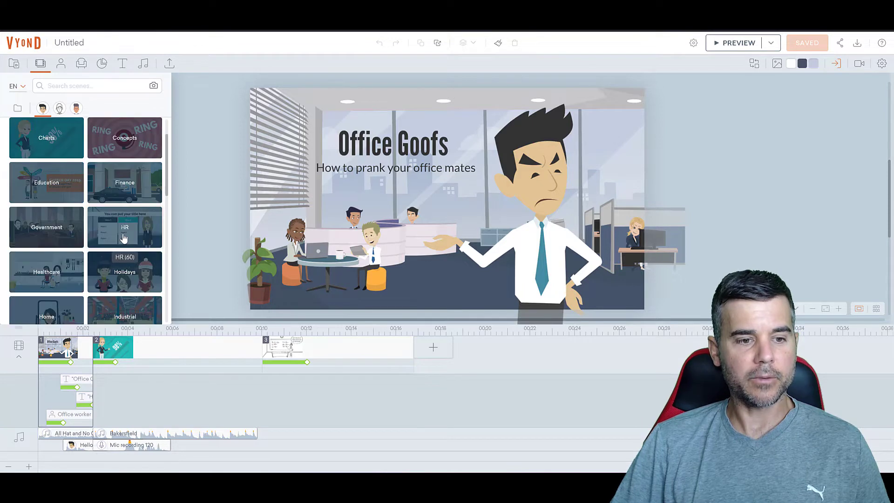
pyautogui.scroll(-2, 123, 239)
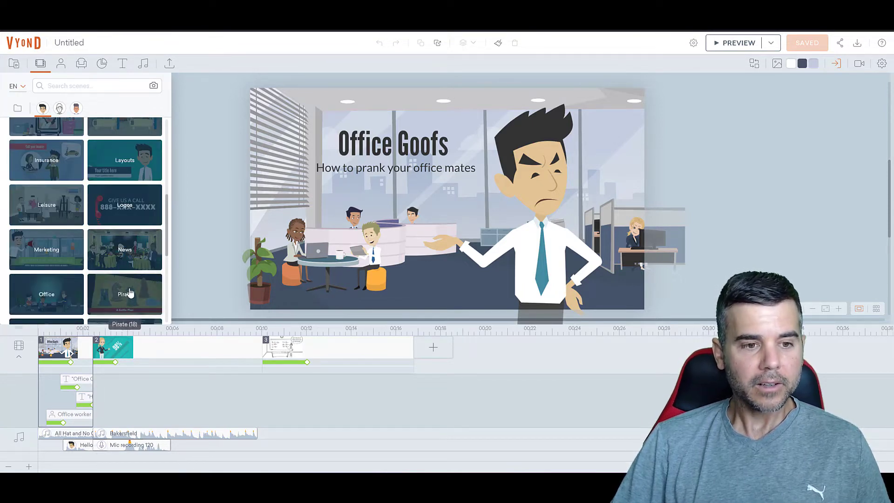
pyautogui.scroll(-1, 131, 292)
# Open and scroll through the Pirate scene templates, then go back to the category list.
pyautogui.click(124, 254)
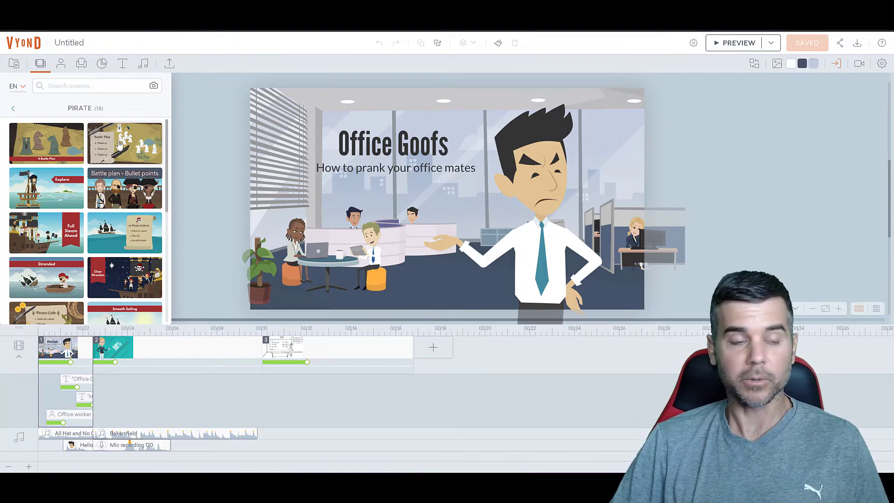
pyautogui.scroll(-1, 125, 224)
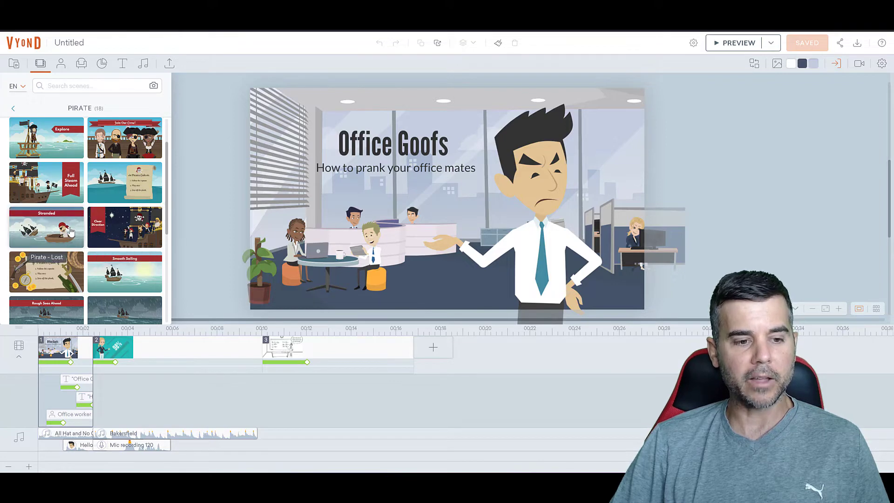
pyautogui.scroll(1, 60, 177)
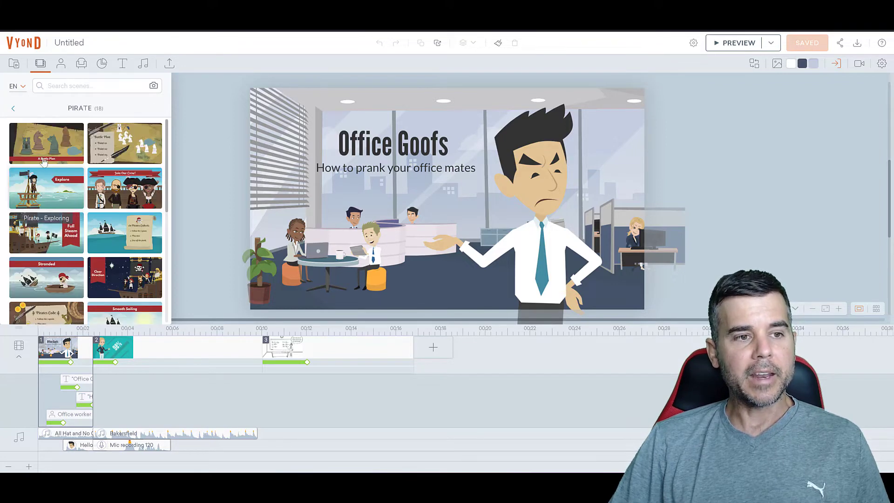
pyautogui.click(14, 111)
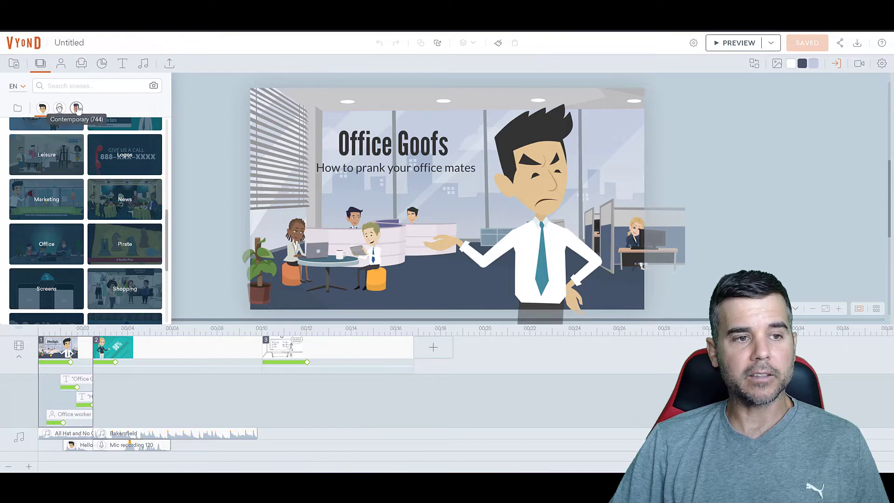
# Switch to whiteboard-style scenes, look at Catering's 3, then open Finance's 8 templates.
pyautogui.click(60, 109)
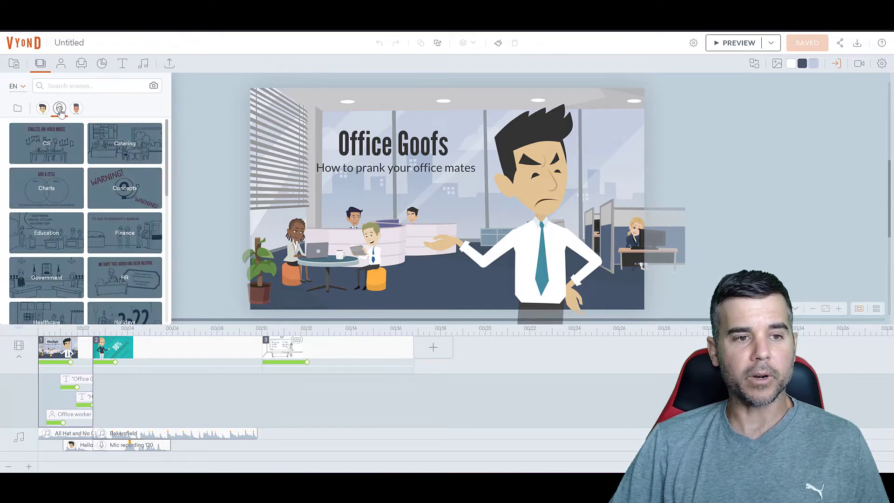
pyautogui.click(125, 148)
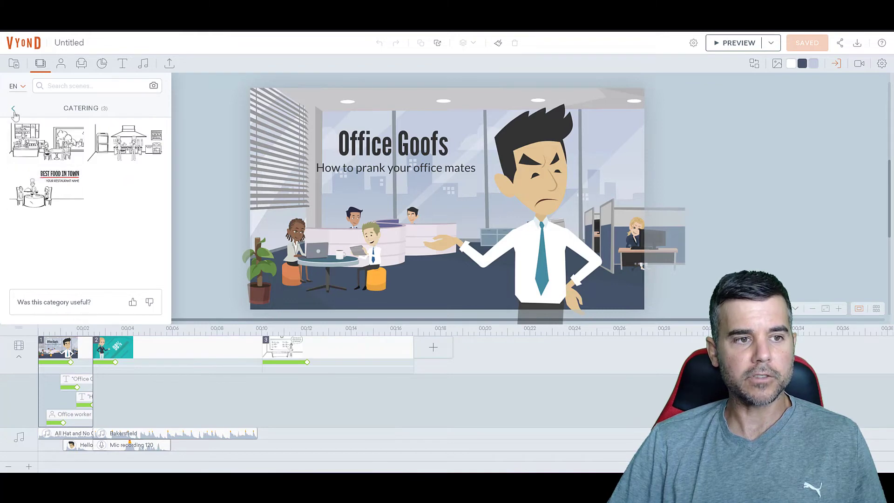
pyautogui.click(13, 108)
pyautogui.click(117, 230)
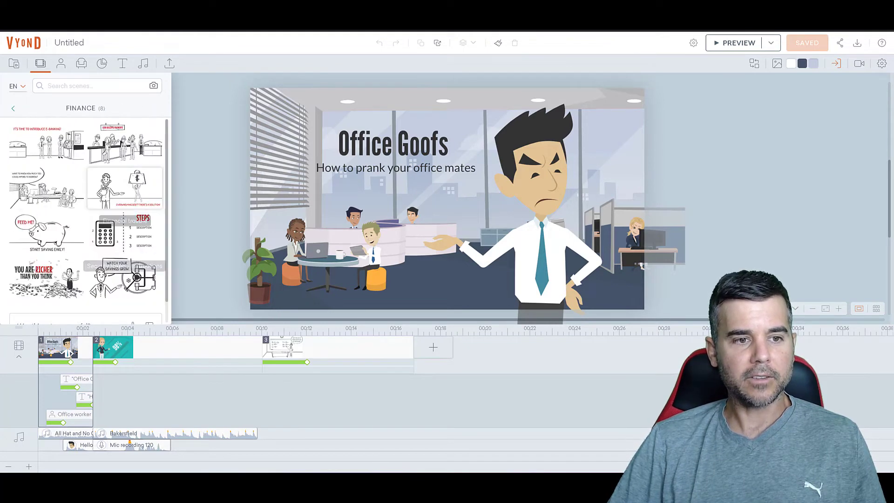
pyautogui.scroll(-1, 118, 200)
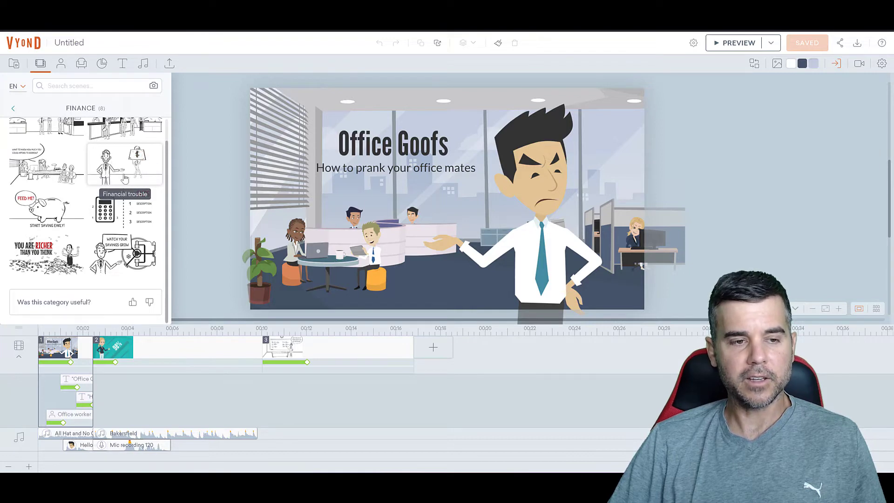
# Leave Finance and browse the scene categories in the colourful style.
pyautogui.scroll(1, 119, 172)
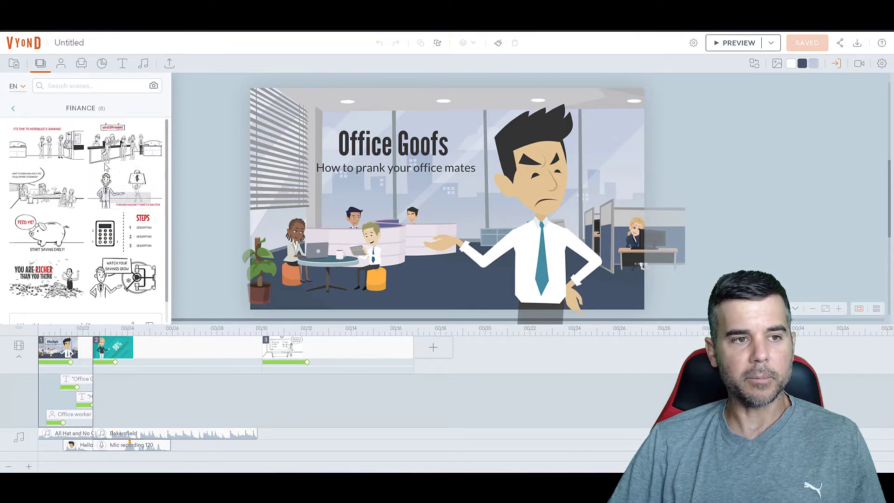
pyautogui.click(14, 109)
pyautogui.click(77, 109)
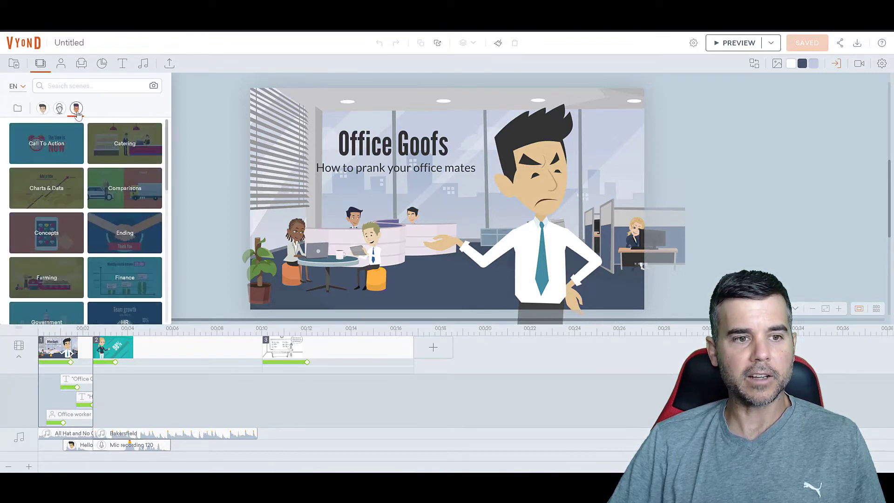
pyautogui.scroll(-3, 124, 233)
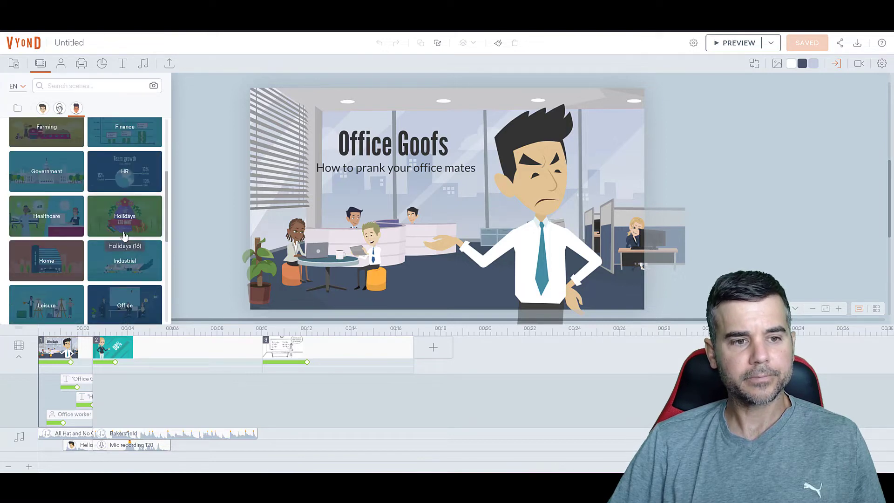
pyautogui.scroll(3, 125, 236)
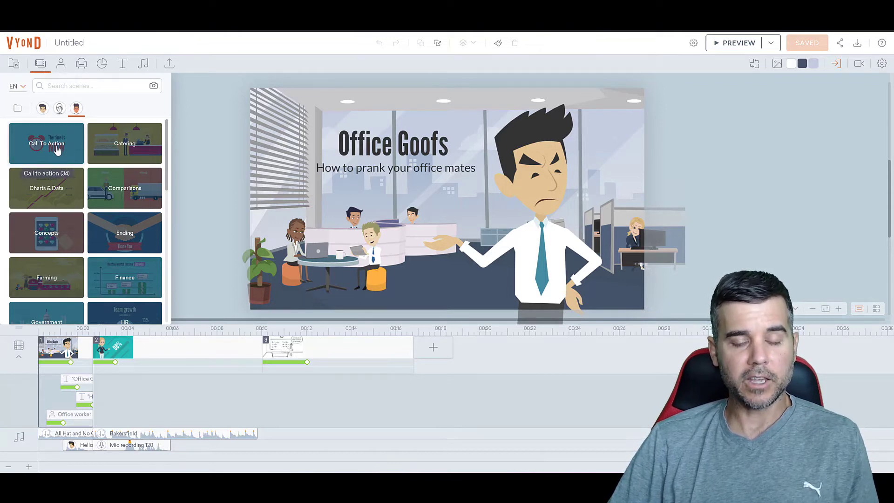
# Open the 48 business-friendly Insurance templates and show classroom scene 3 on the stage.
pyautogui.click(43, 108)
pyautogui.scroll(-5, 112, 233)
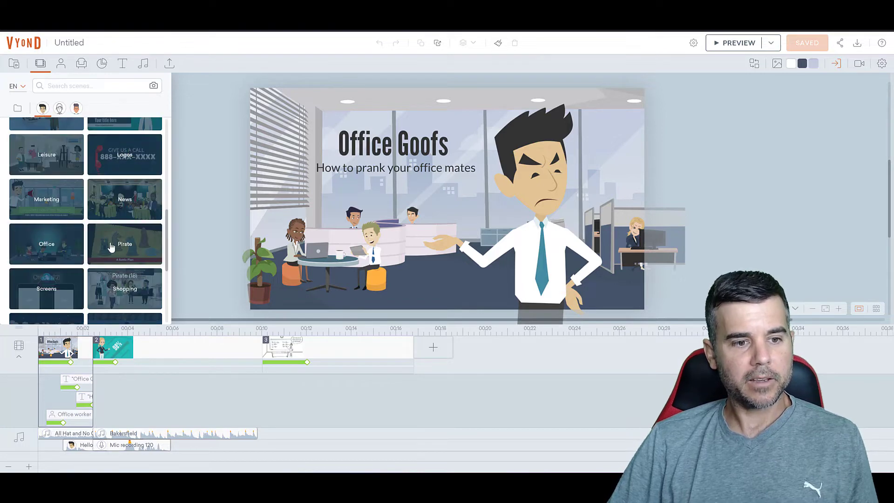
pyautogui.scroll(1, 61, 207)
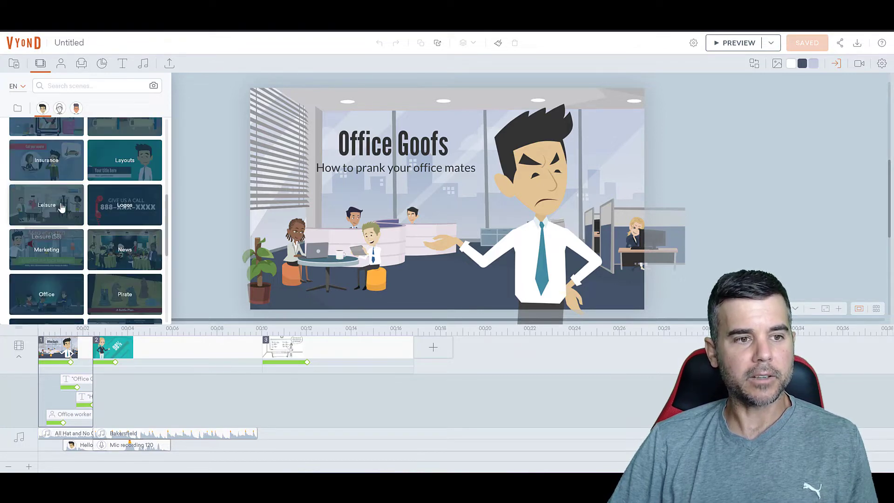
pyautogui.scroll(2, 52, 177)
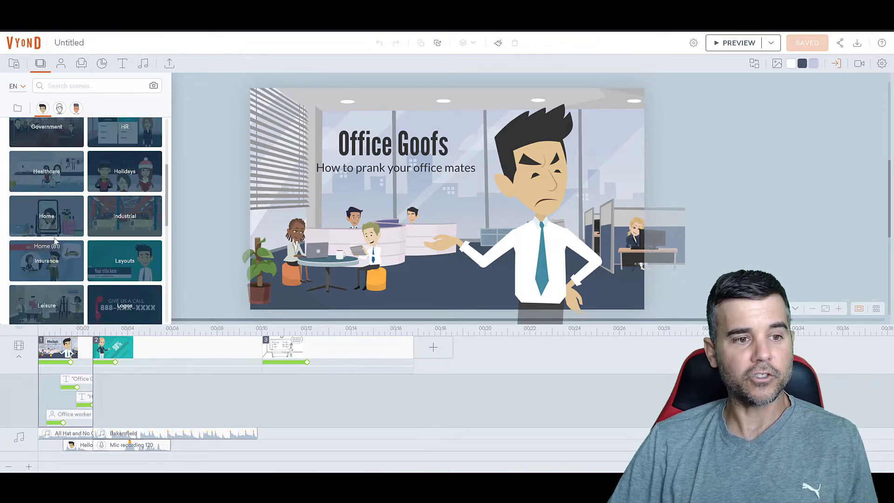
pyautogui.click(49, 259)
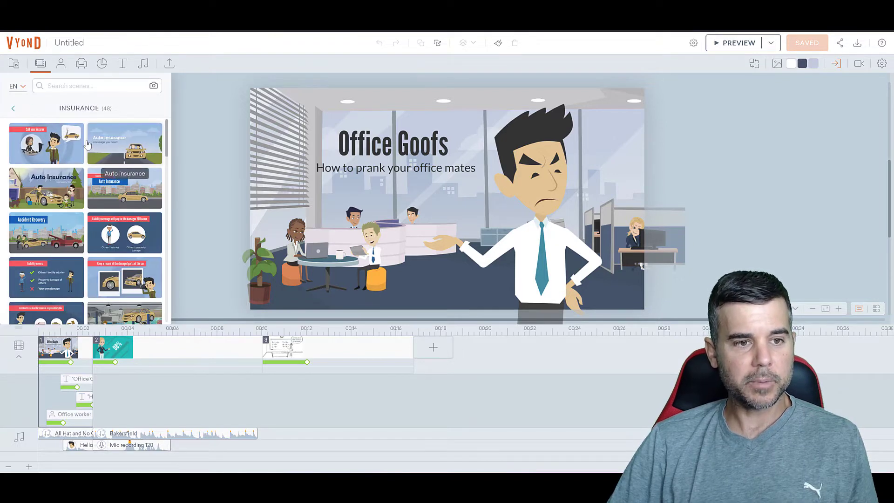
pyautogui.click(391, 360)
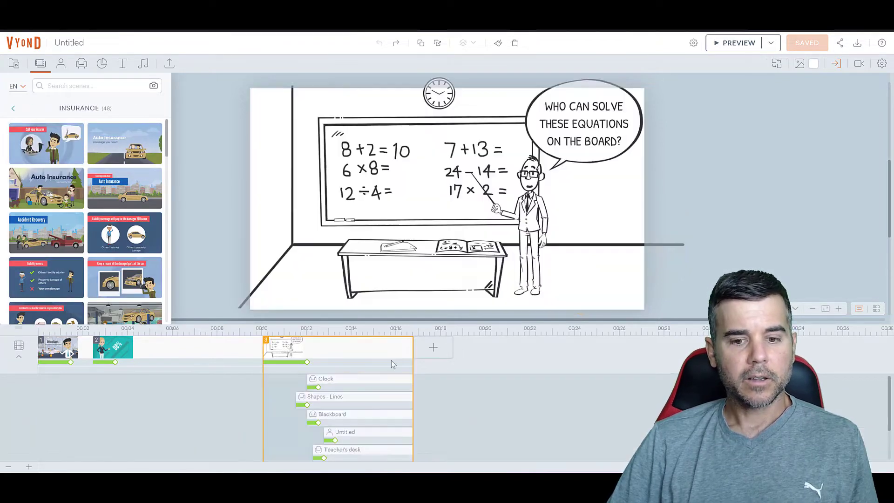
# Add a blank scene after scene 3 and fill it with the Call your insurer template.
pyautogui.click(435, 348)
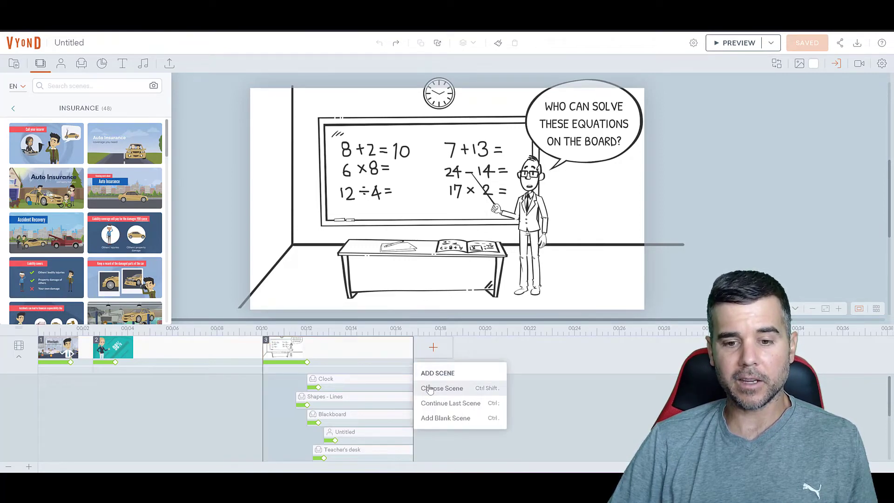
pyautogui.click(445, 418)
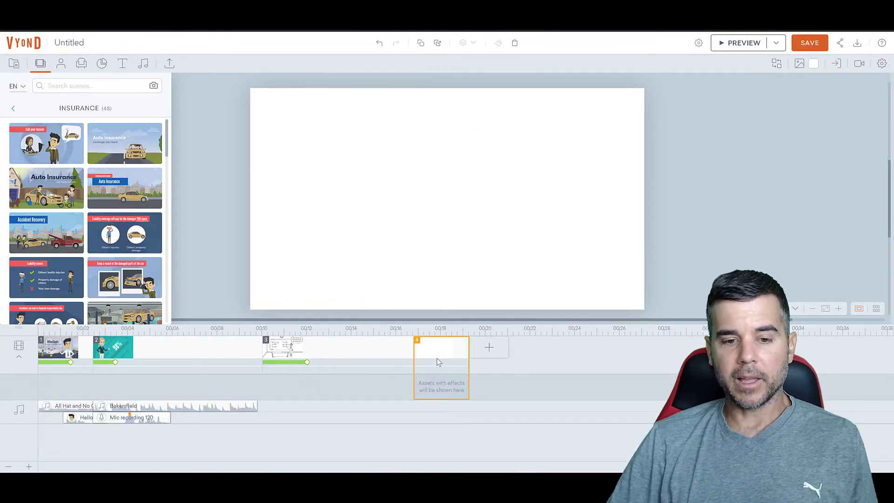
pyautogui.click(52, 148)
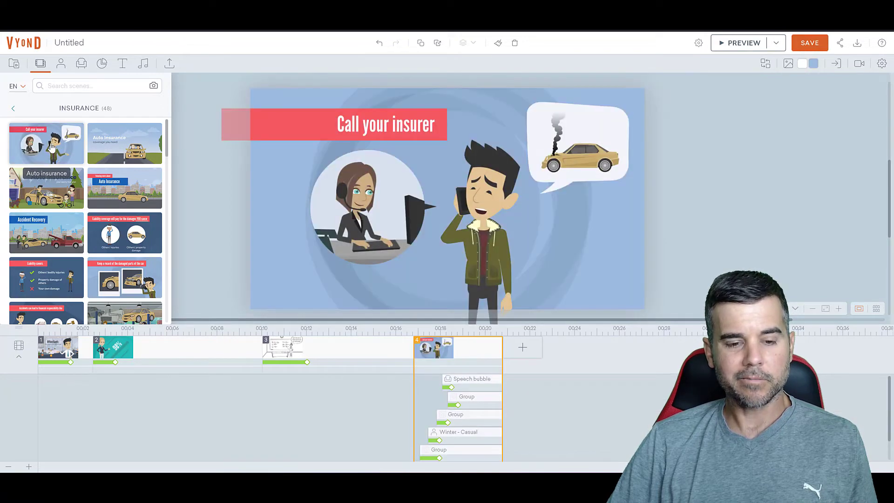
pyautogui.click(21, 360)
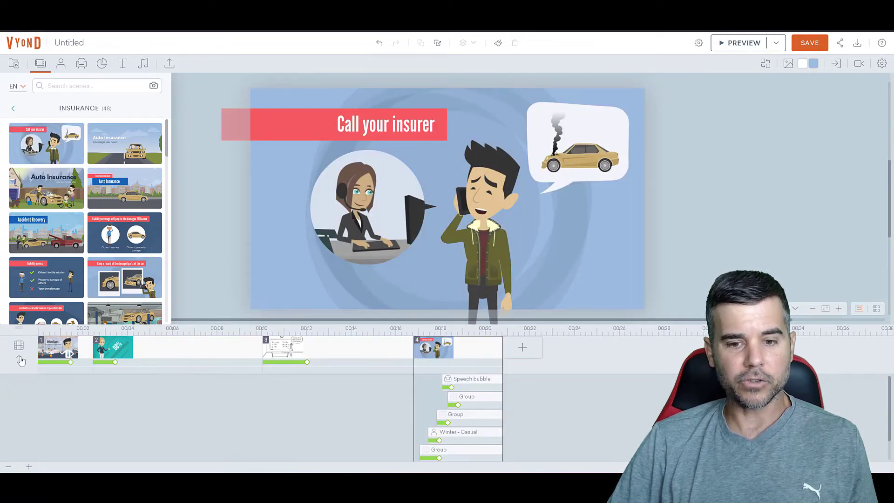
pyautogui.click(20, 429)
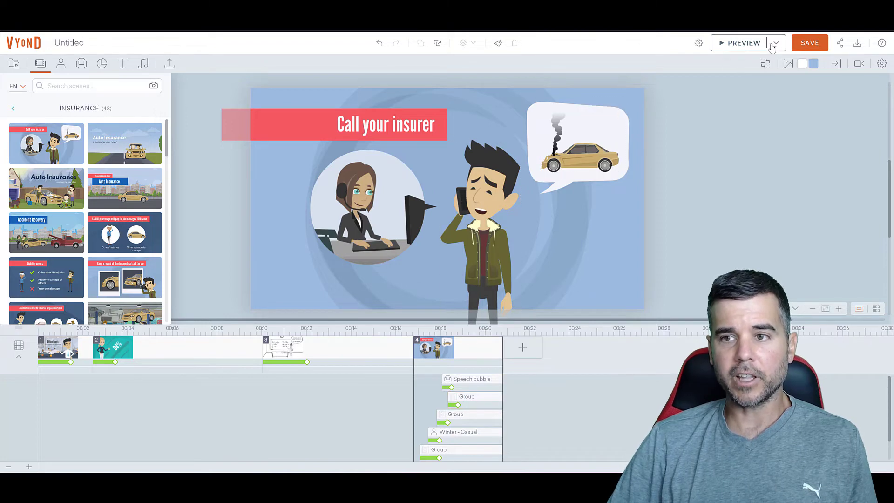
pyautogui.click(739, 44)
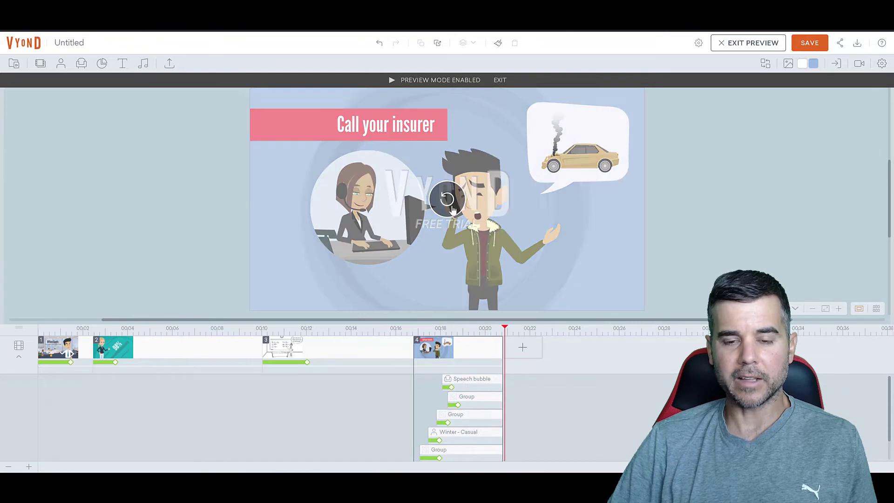
pyautogui.click(782, 47)
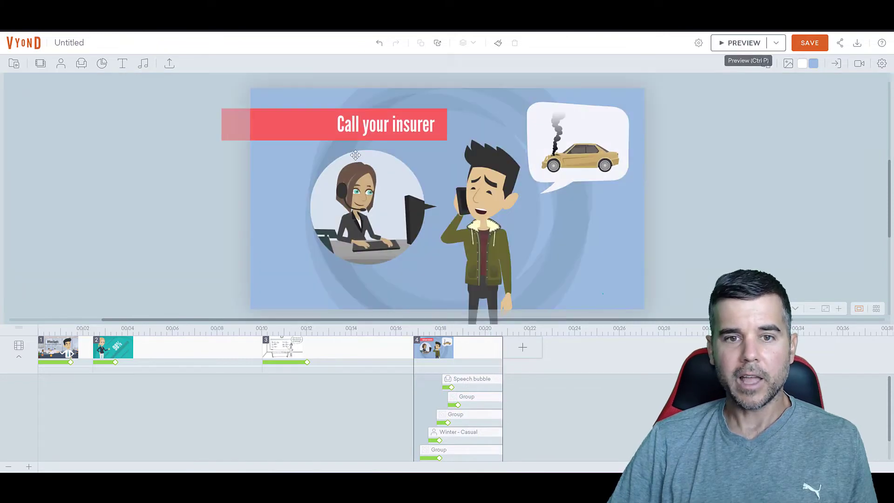
pyautogui.click(428, 347)
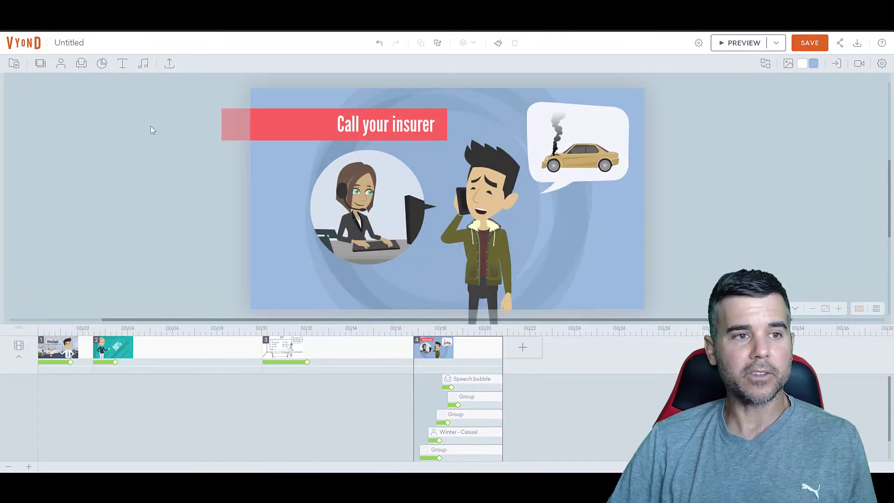
# Browse the Catering characters in standard and whiteboard styles, then bring up the Casual collection.
pyautogui.click(61, 65)
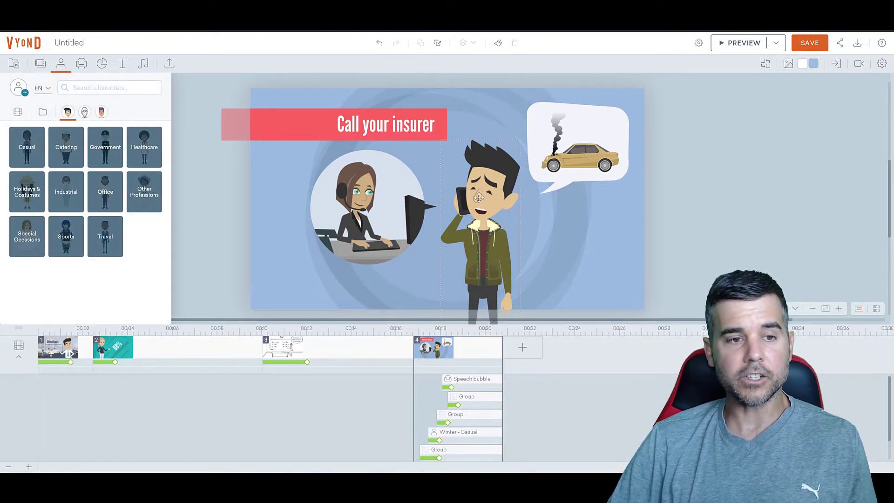
pyautogui.click(69, 155)
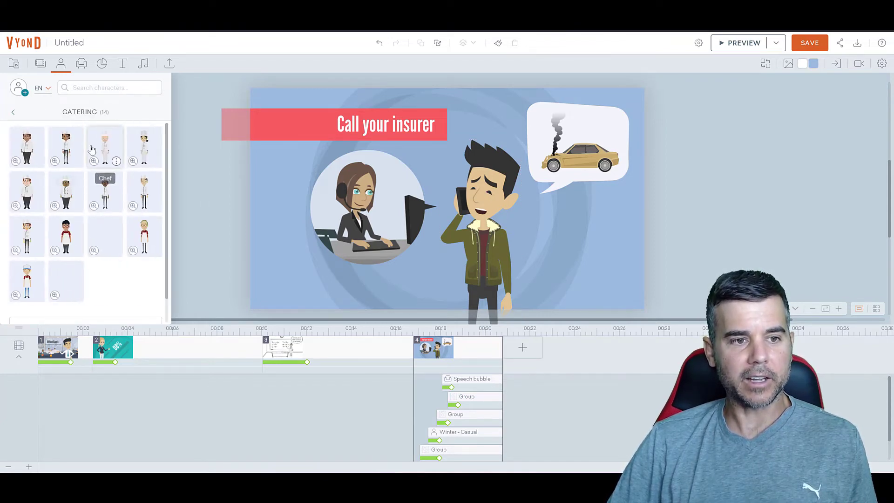
pyautogui.click(11, 114)
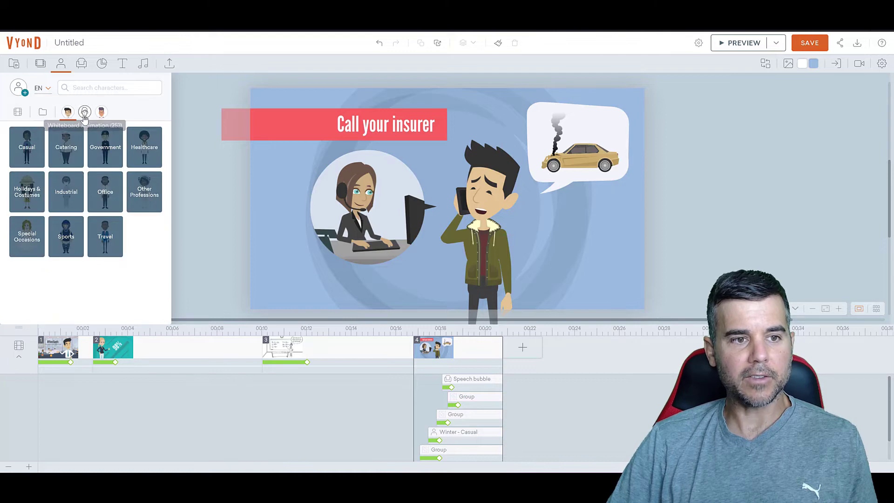
pyautogui.click(66, 151)
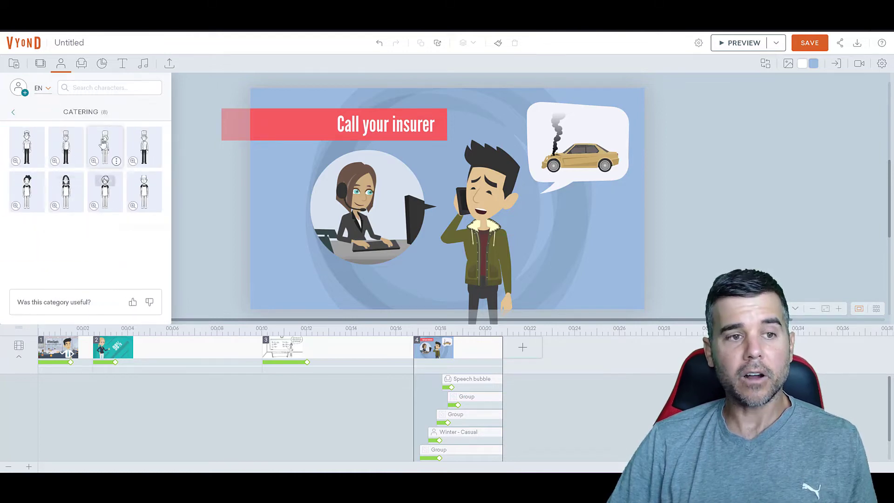
pyautogui.click(13, 115)
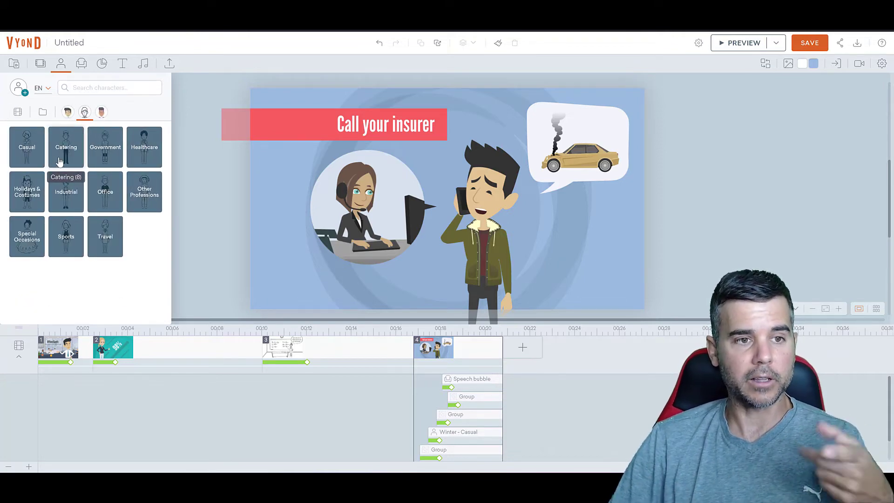
pyautogui.click(101, 112)
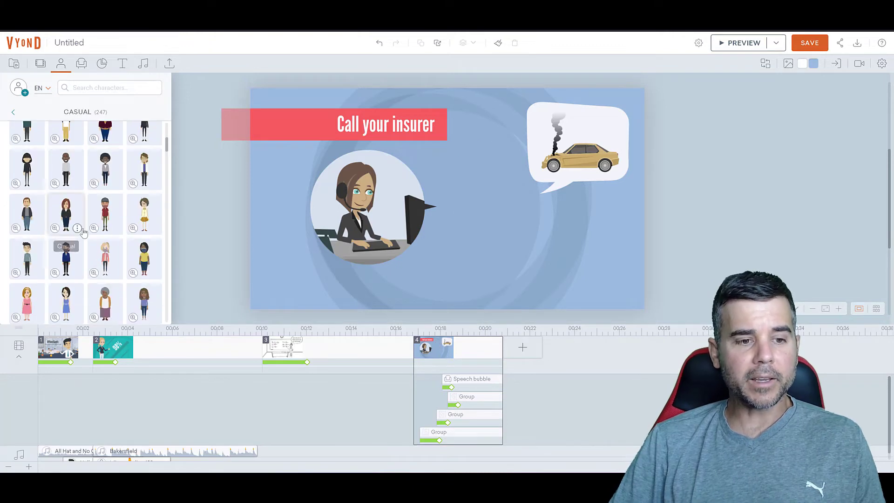
# Add a casual woman character to the scene and delete the accidental duplicate copy.
pyautogui.scroll(2, 83, 223)
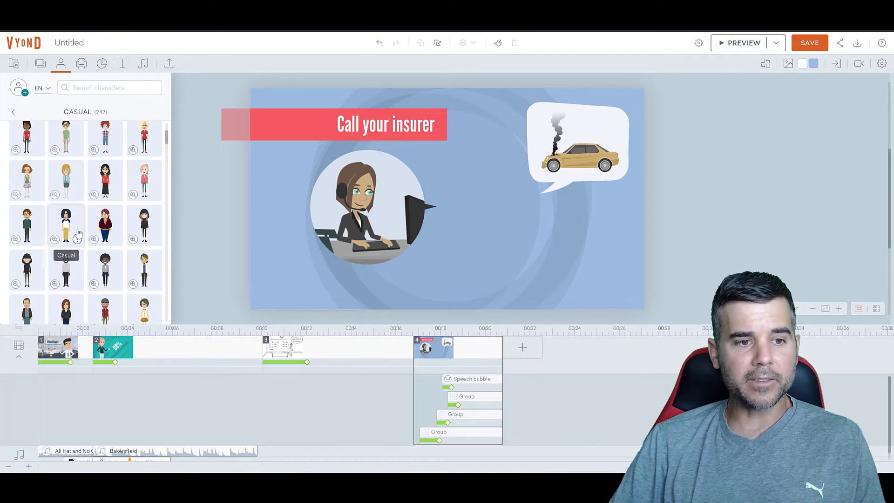
pyautogui.click(110, 180)
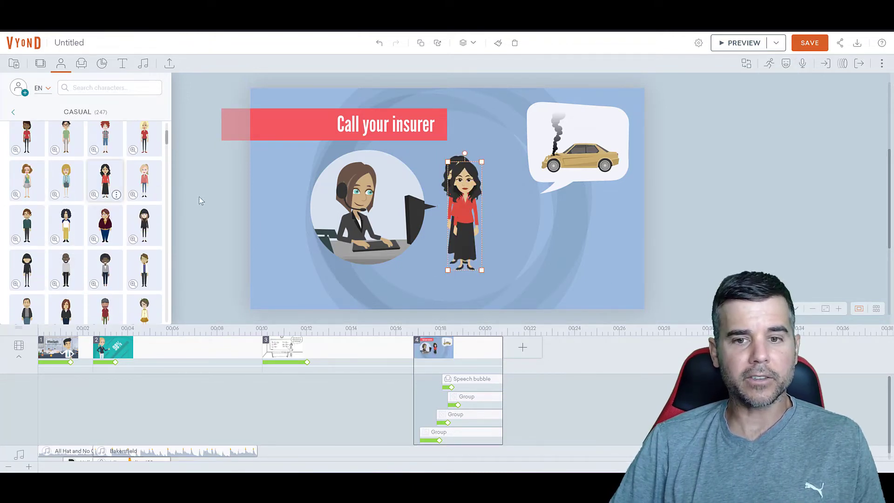
pyautogui.moveTo(465, 208); pyautogui.dragTo(486, 231)
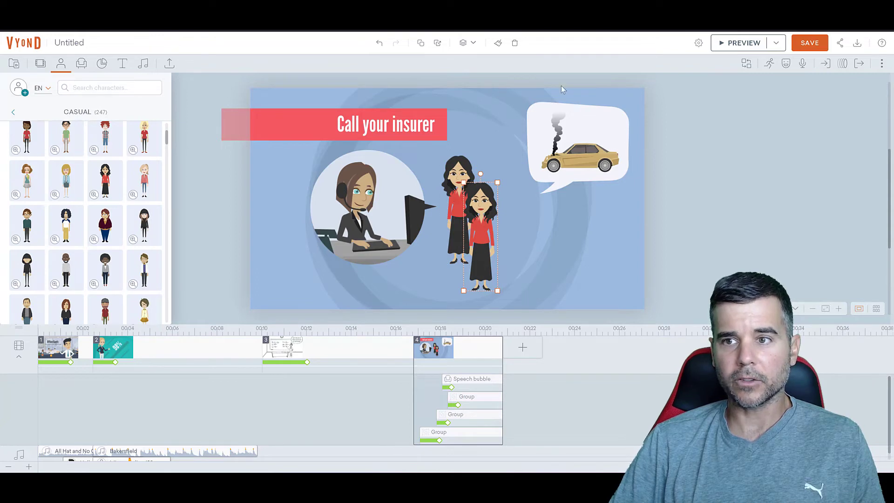
pyautogui.rightClick(483, 197)
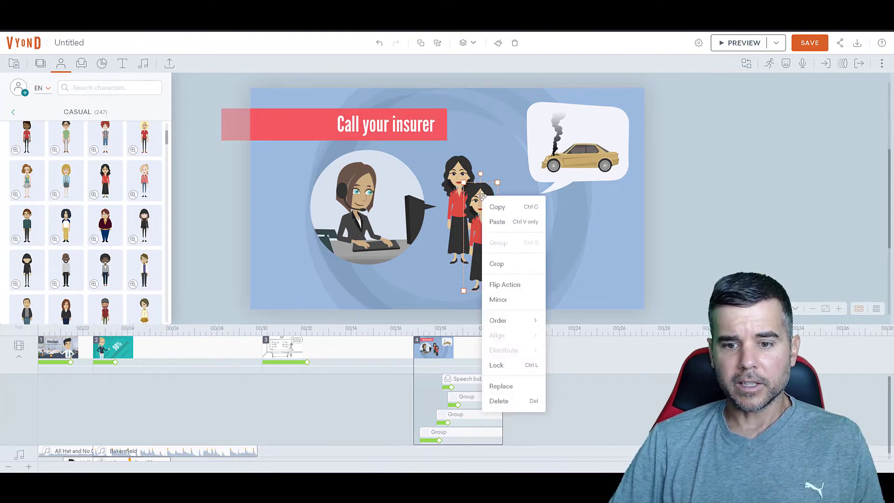
pyautogui.click(498, 402)
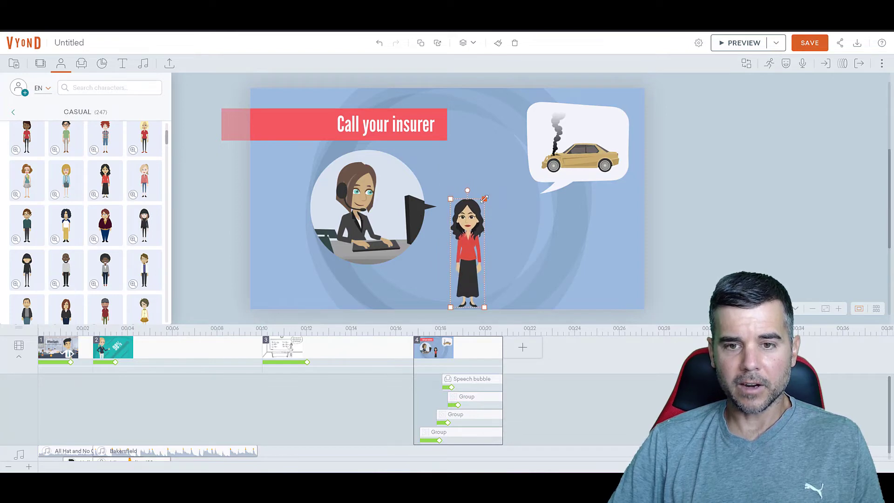
# Enlarge the woman in the red top and stand her on the scene's bottom edge.
pyautogui.moveTo(484, 198); pyautogui.dragTo(505, 133)
pyautogui.moveTo(492, 187); pyautogui.dragTo(492, 188)
pyautogui.click(394, 129)
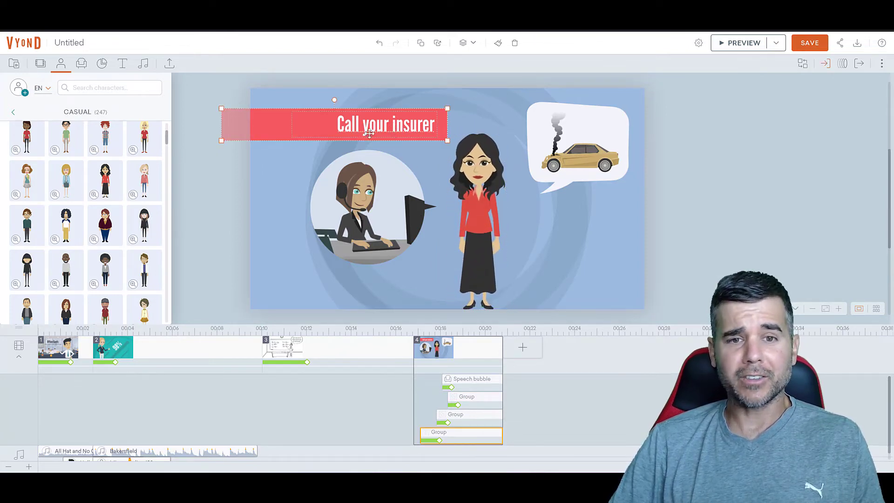
pyautogui.click(341, 212)
pyautogui.click(557, 158)
# Place an enlarged Gesture - Dislike thumbs-down hand at the lower left of the scene.
pyautogui.click(83, 70)
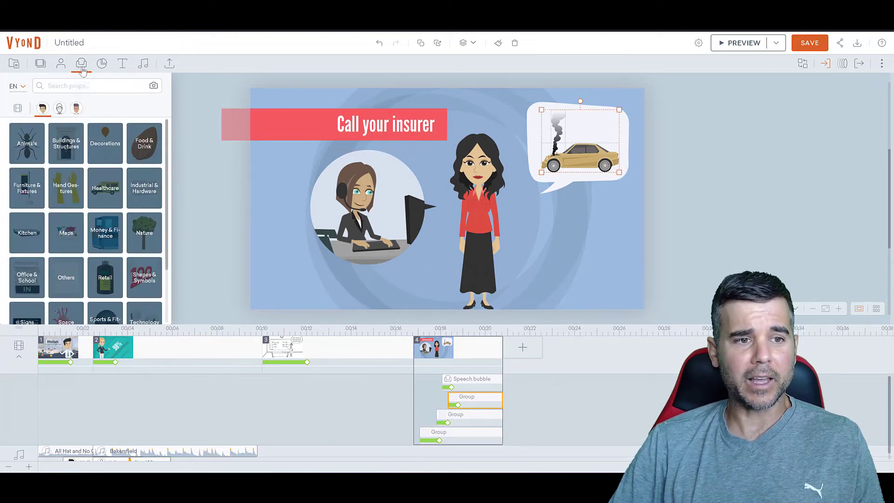
pyautogui.click(58, 111)
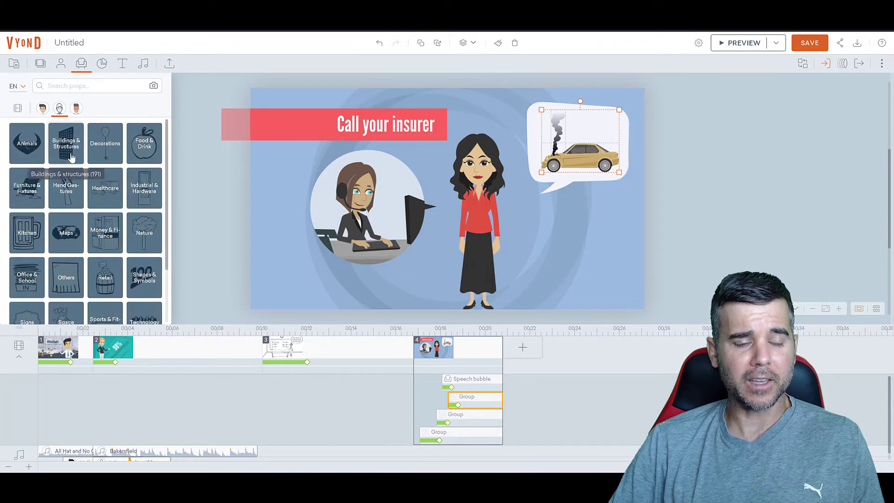
pyautogui.click(71, 197)
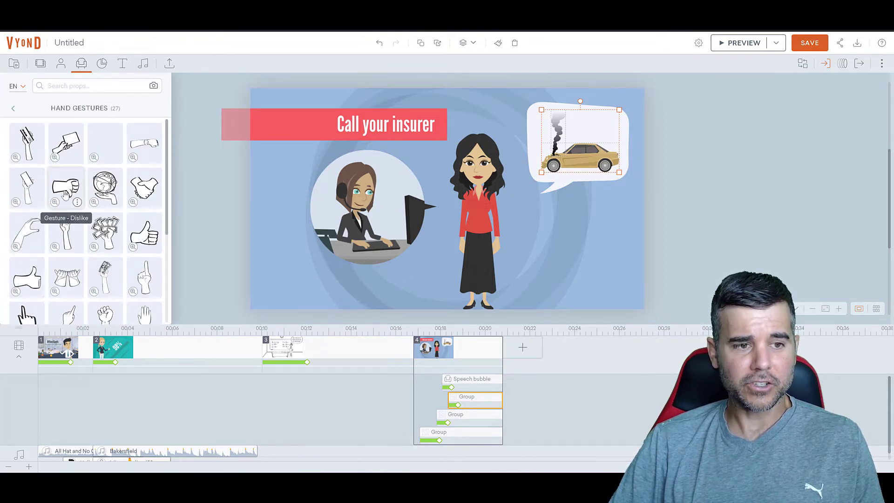
pyautogui.moveTo(73, 194); pyautogui.dragTo(284, 214)
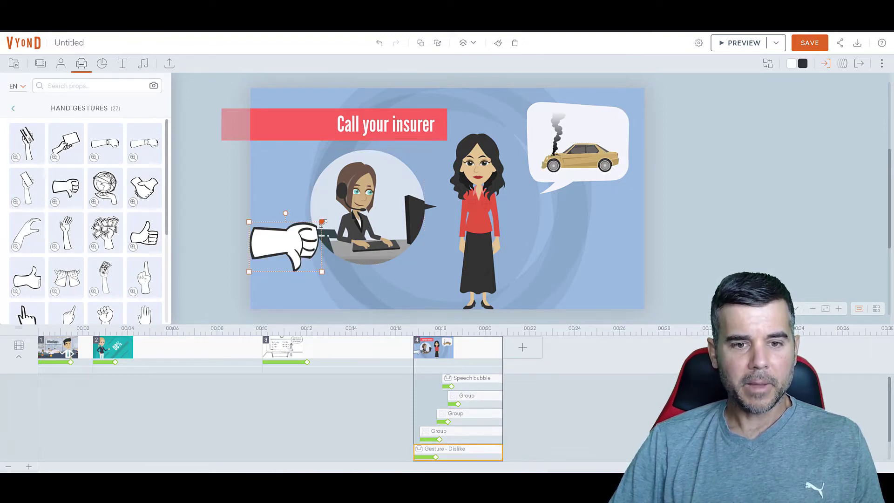
pyautogui.moveTo(322, 222); pyautogui.dragTo(356, 198)
pyautogui.moveTo(299, 232); pyautogui.dragTo(304, 268)
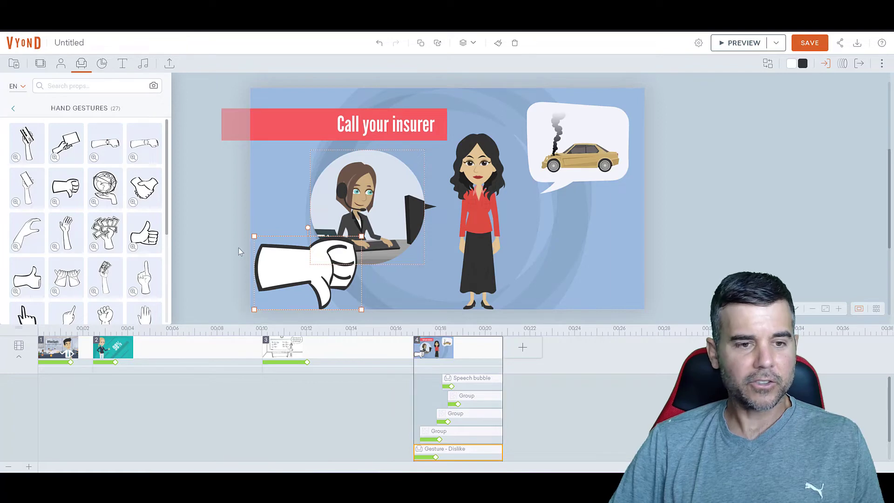
pyautogui.click(216, 228)
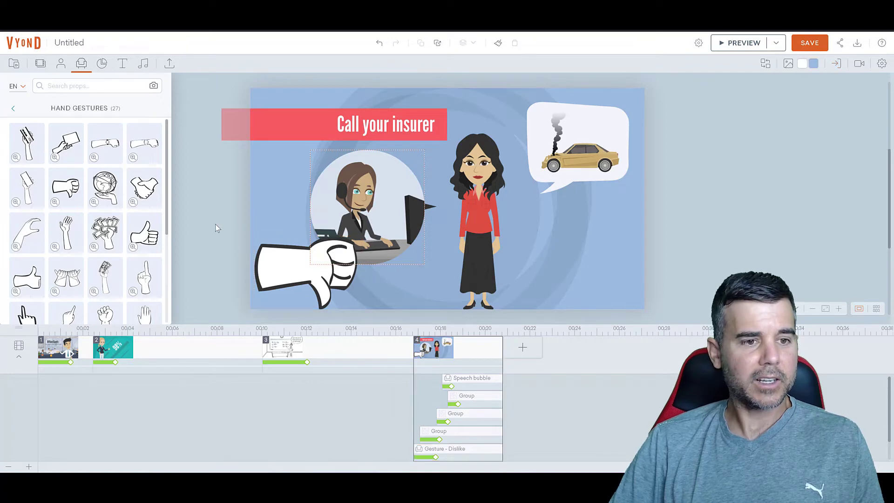
# Add the Ant animal prop, enlarged, at the lower right beneath the speech bubble.
pyautogui.click(14, 109)
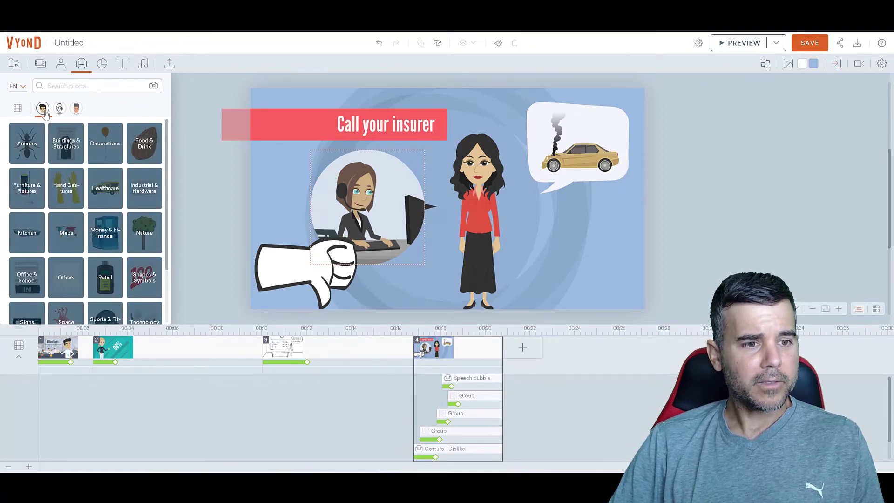
pyautogui.click(32, 147)
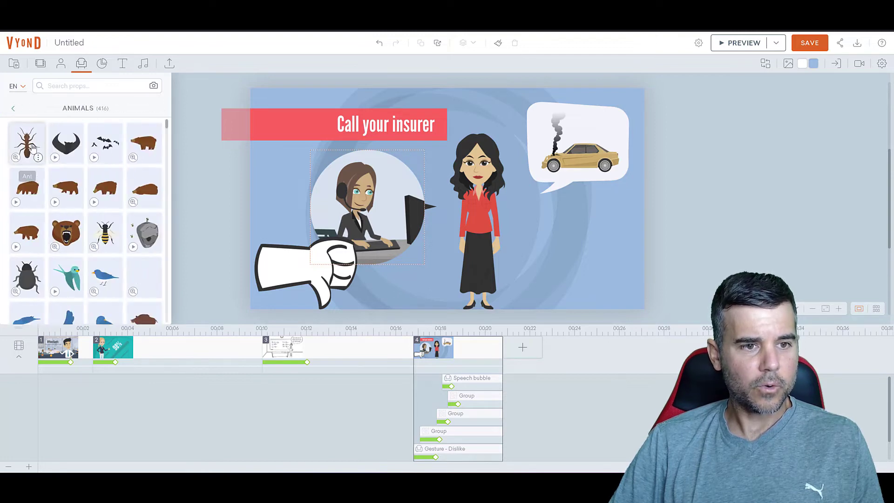
pyautogui.moveTo(37, 149); pyautogui.dragTo(700, 264)
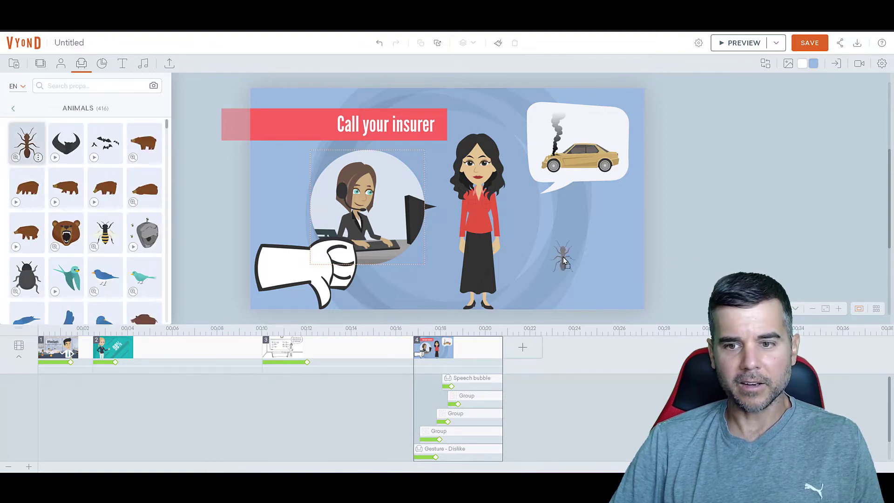
pyautogui.moveTo(563, 261); pyautogui.dragTo(617, 192)
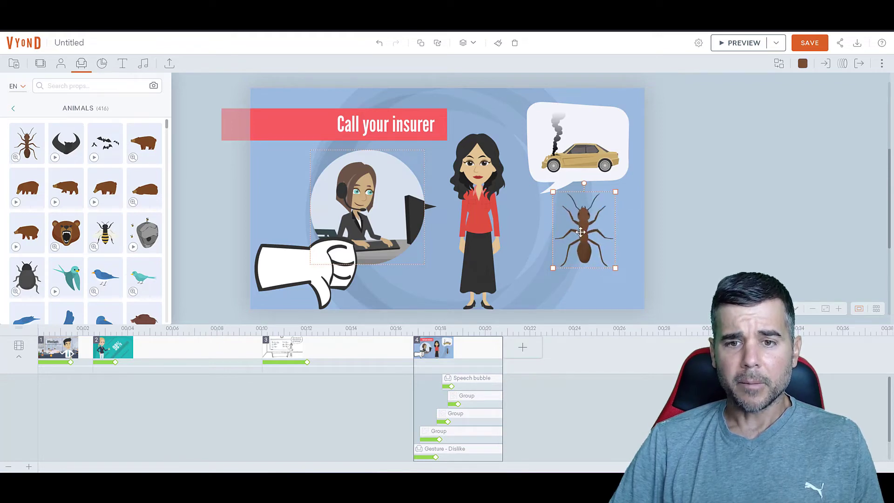
pyautogui.moveTo(580, 239); pyautogui.dragTo(594, 272)
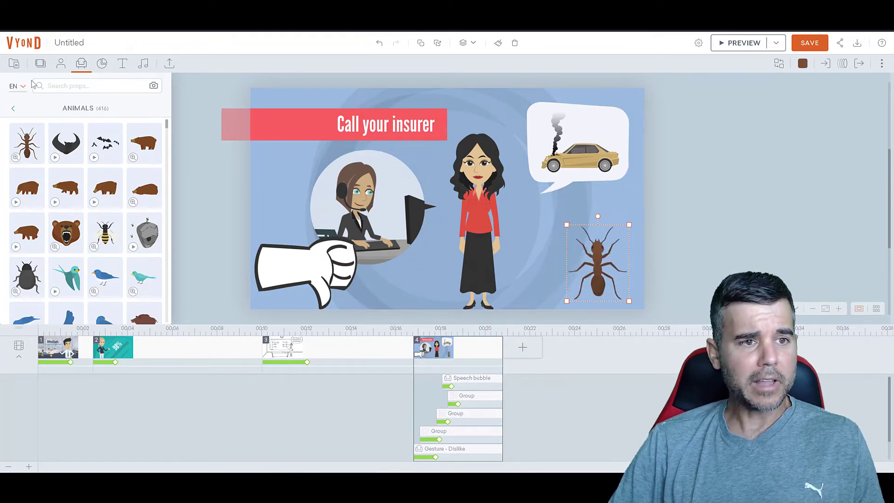
# Look at the chart library and the 98% scene, then return to the insurer scene.
pyautogui.click(13, 108)
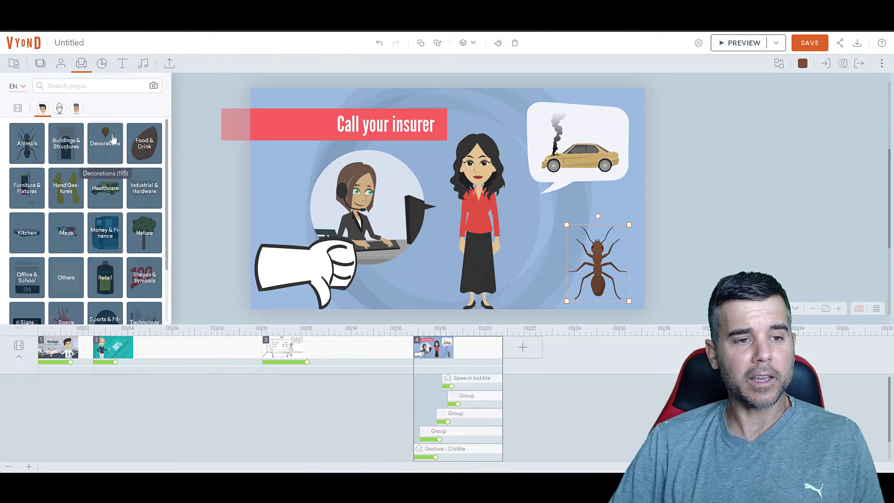
pyautogui.click(103, 64)
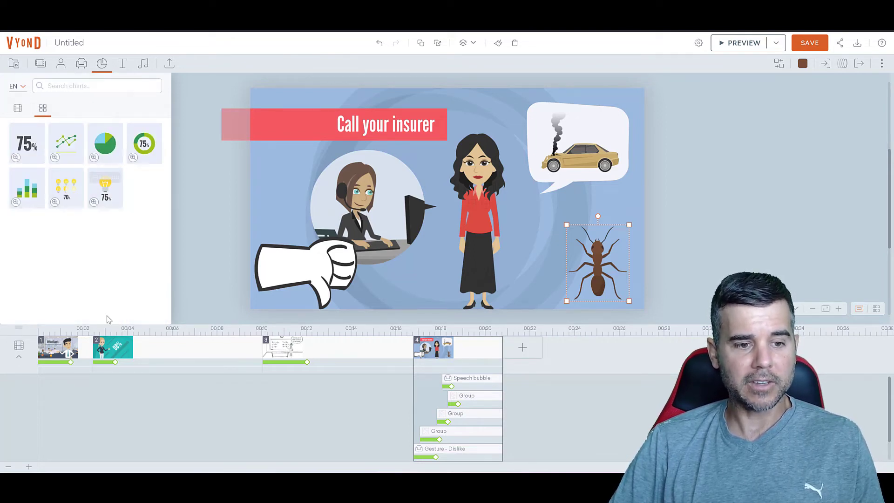
pyautogui.click(127, 351)
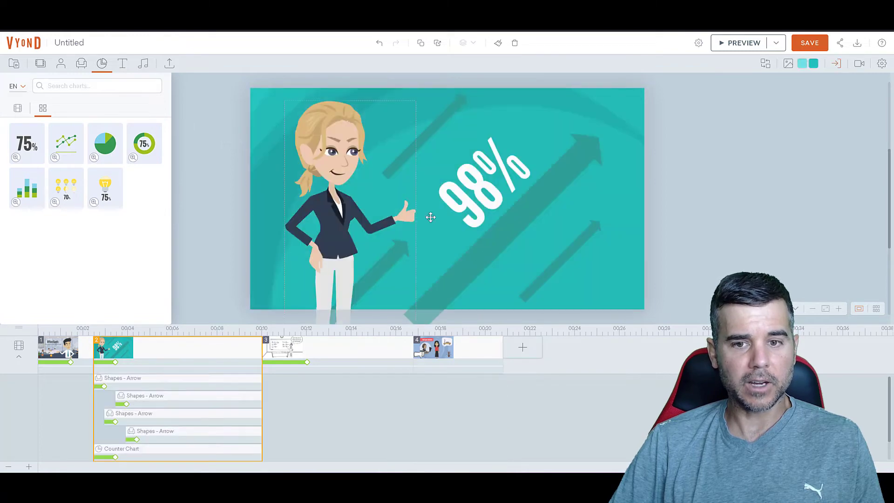
pyautogui.click(480, 347)
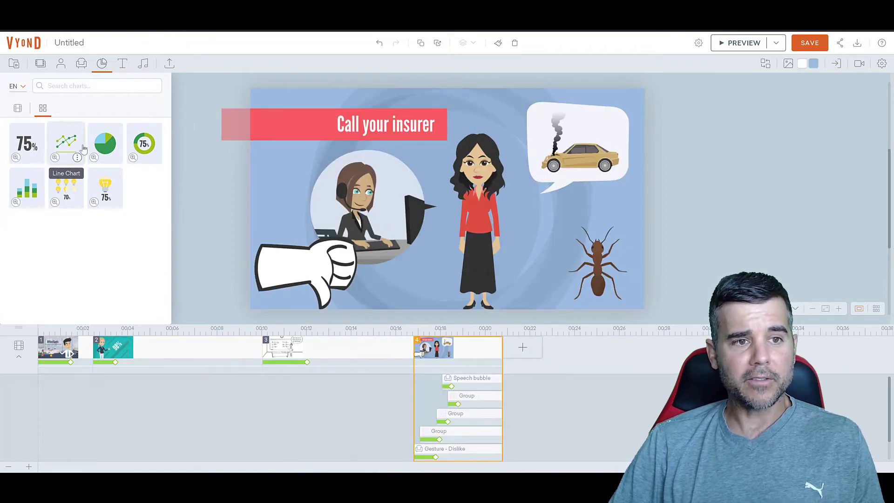
# Browse the standard and whiteboard-style text templates.
pyautogui.click(123, 64)
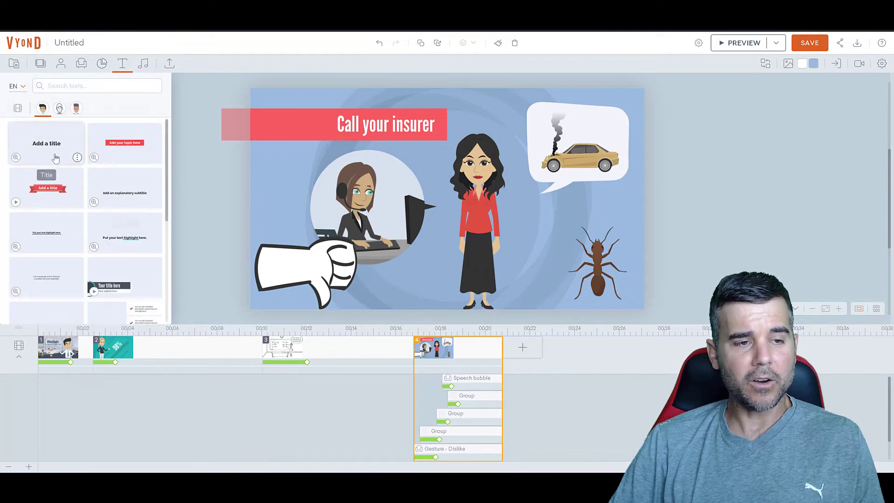
pyautogui.click(59, 109)
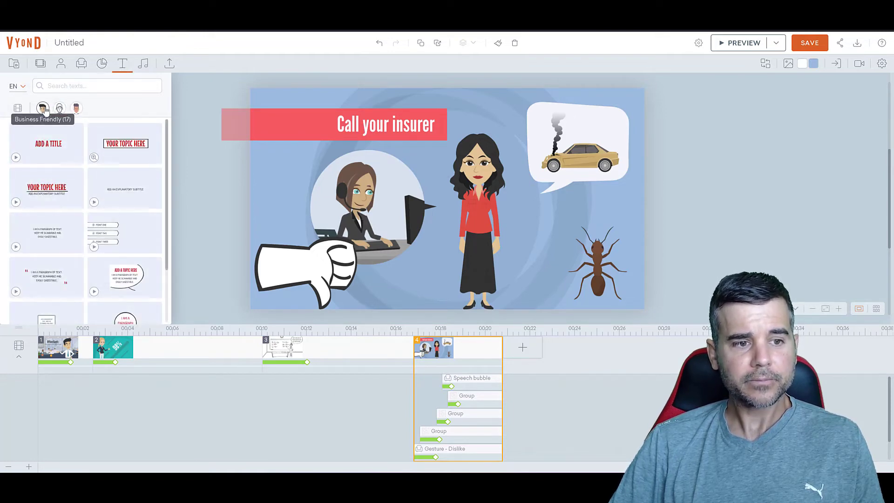
pyautogui.click(43, 109)
pyautogui.scroll(-5, 112, 231)
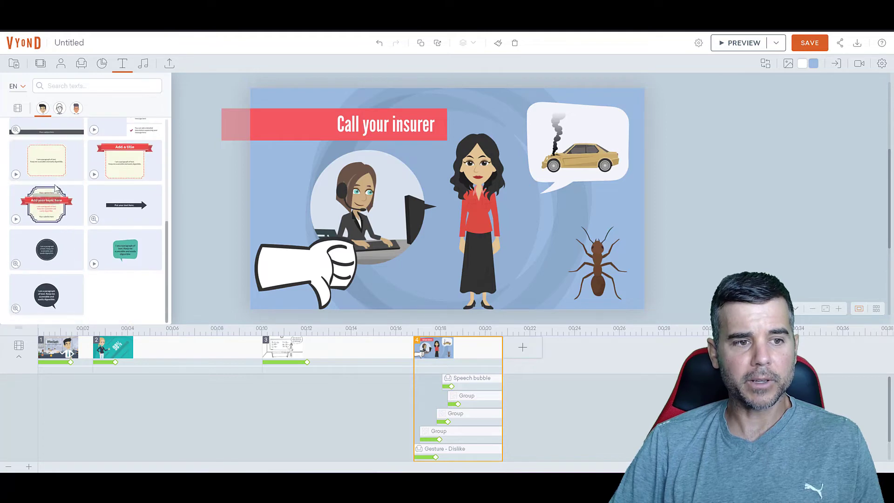
pyautogui.scroll(3, 111, 232)
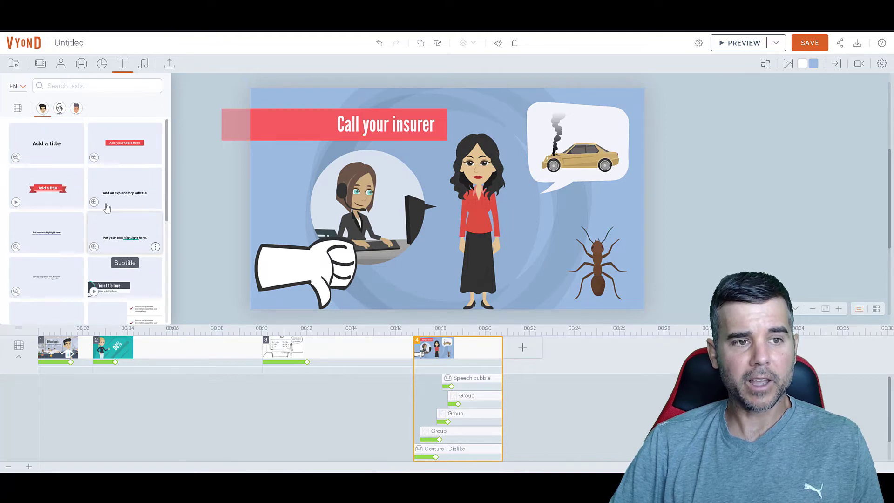
# Preview the 72 Minute Summer and March Of The Little People music tracks.
pyautogui.click(143, 69)
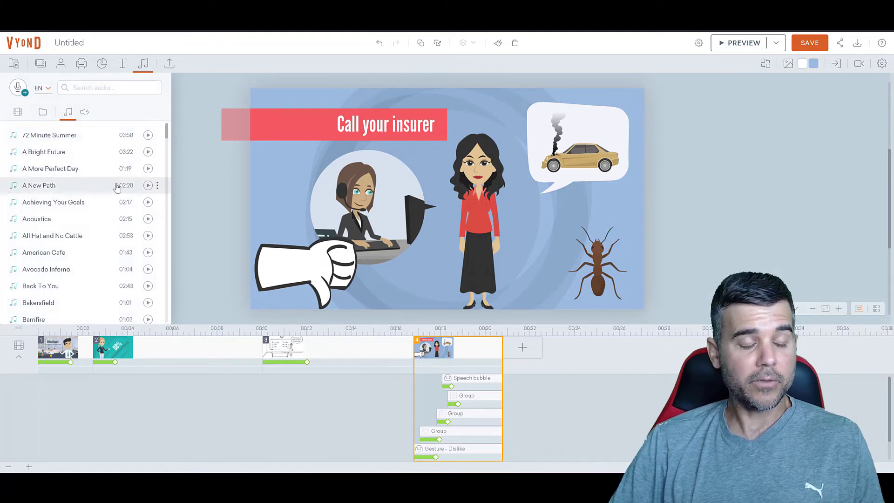
pyautogui.click(148, 136)
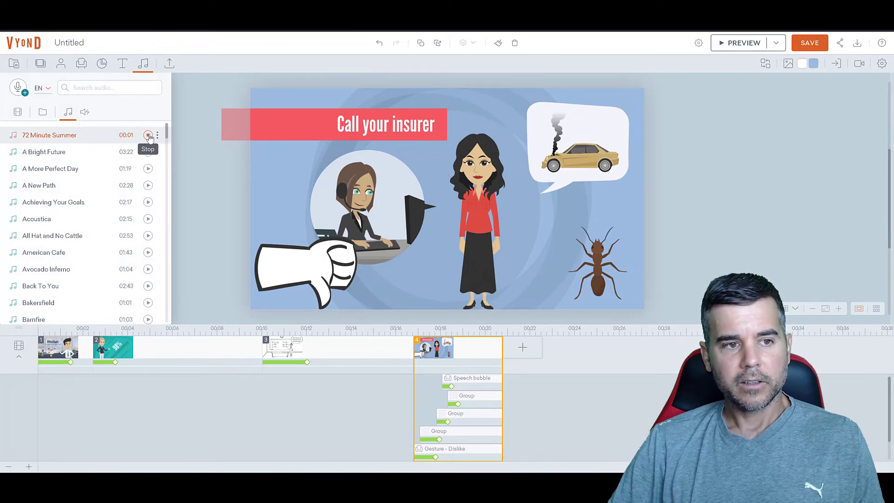
pyautogui.scroll(-8, 139, 257)
pyautogui.scroll(-10, 138, 258)
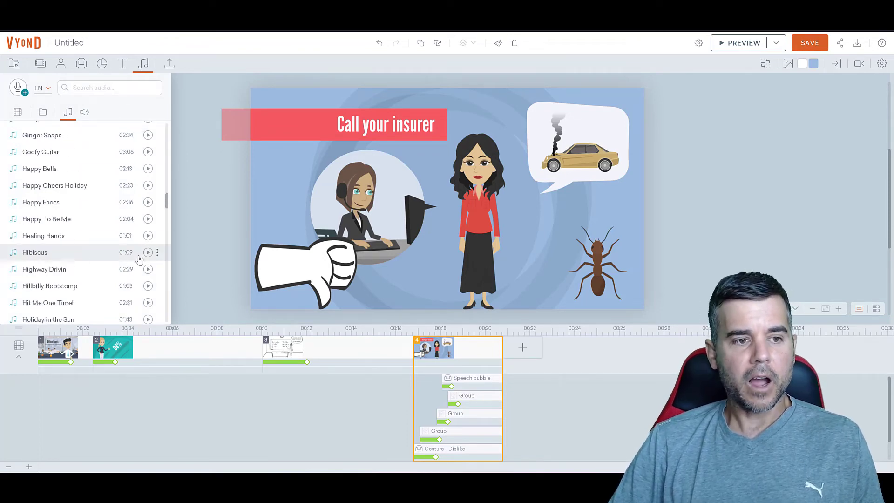
pyautogui.click(148, 185)
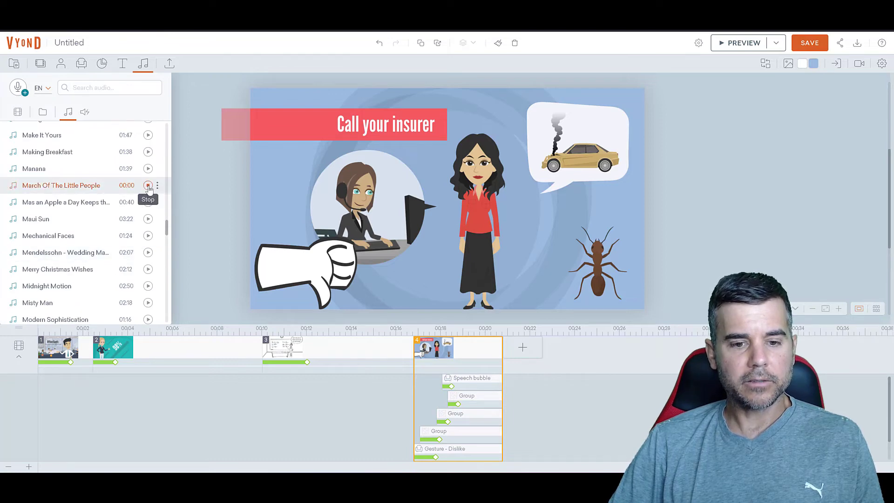
pyautogui.click(148, 186)
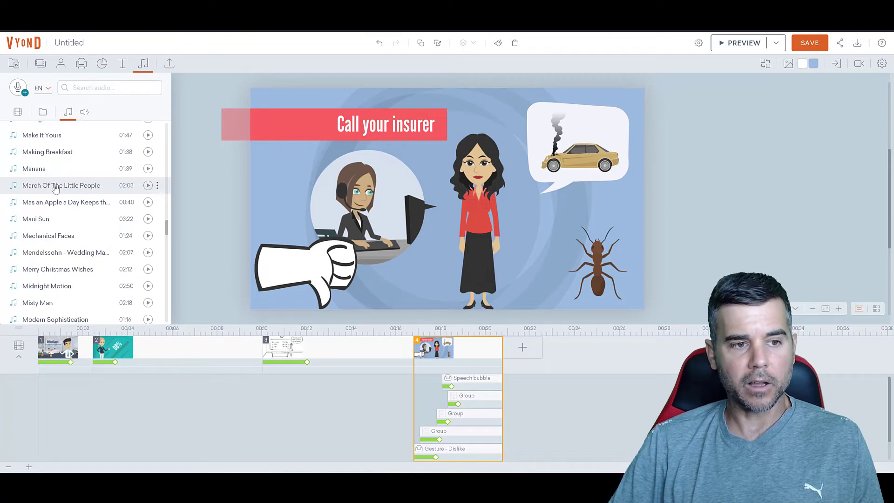
# Add March Of The Little People under scene 4 on the upper audio row, removing the duplicate clip.
pyautogui.moveTo(54, 187); pyautogui.dragTo(443, 459)
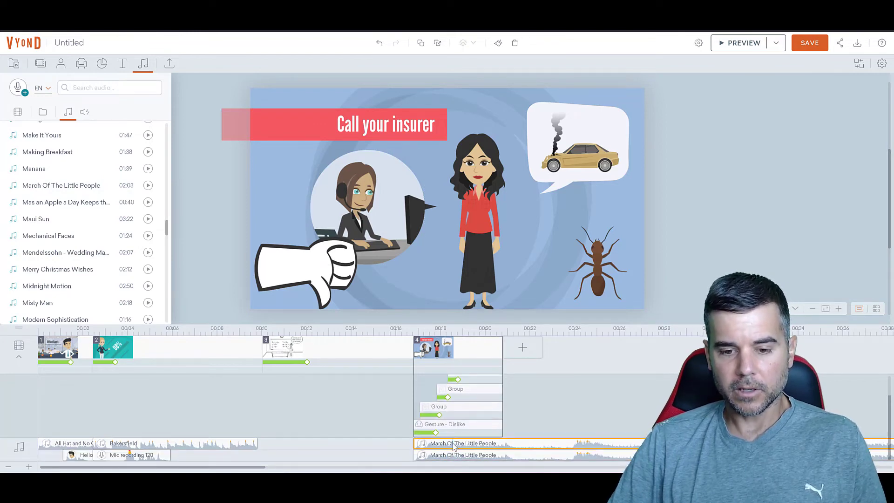
pyautogui.rightClick(455, 446)
pyautogui.click(476, 433)
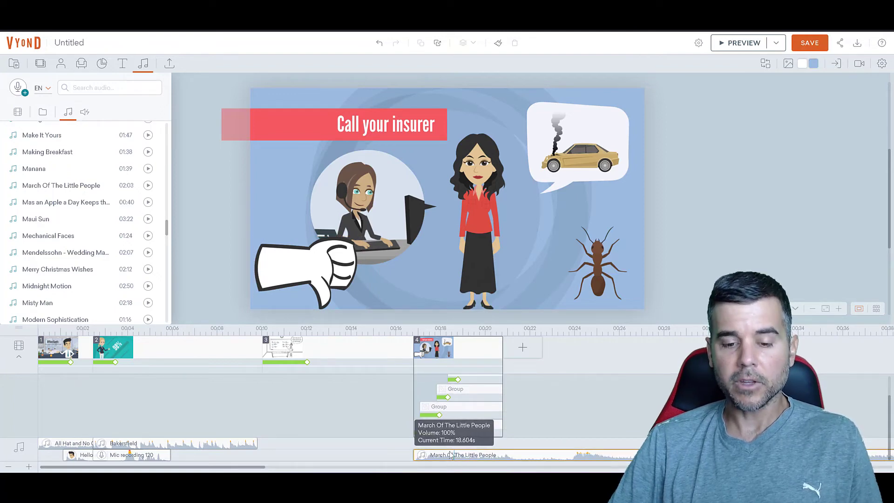
pyautogui.moveTo(449, 458); pyautogui.dragTo(450, 444)
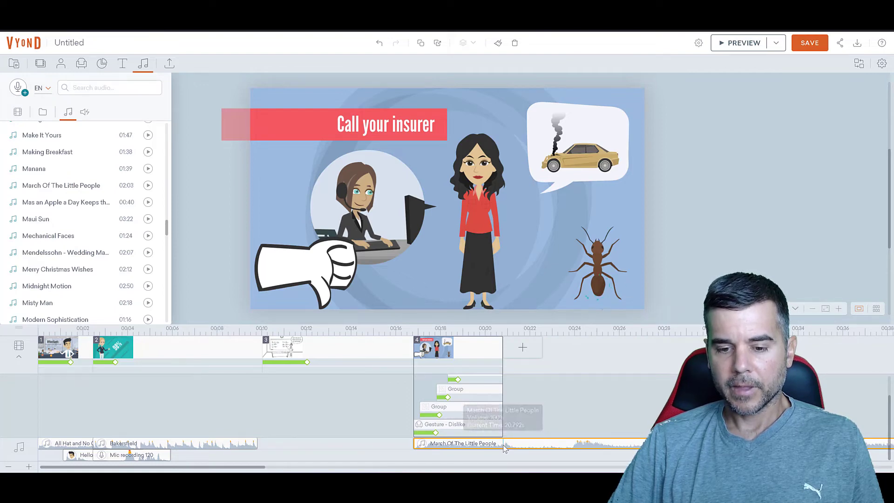
# Split the music at the scene's end, delete the leftover piece and fine-tune the clip end.
pyautogui.rightClick(502, 445)
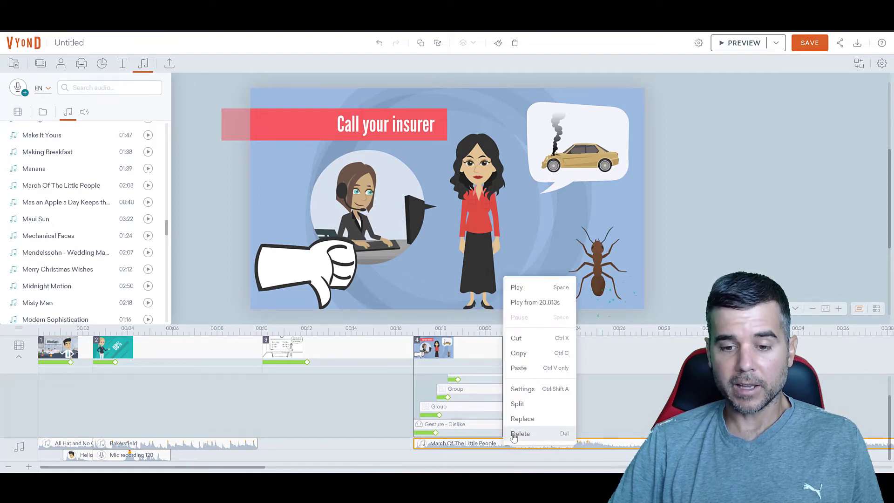
pyautogui.click(517, 404)
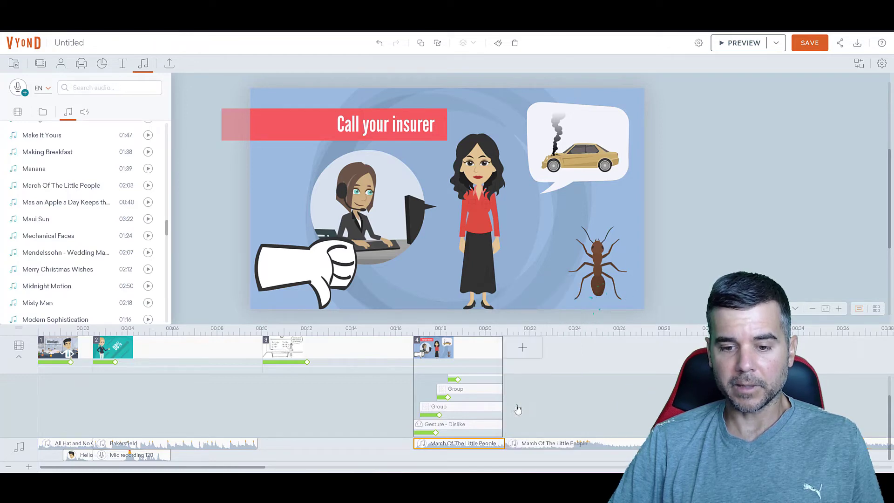
pyautogui.click(522, 446)
pyautogui.rightClick(522, 446)
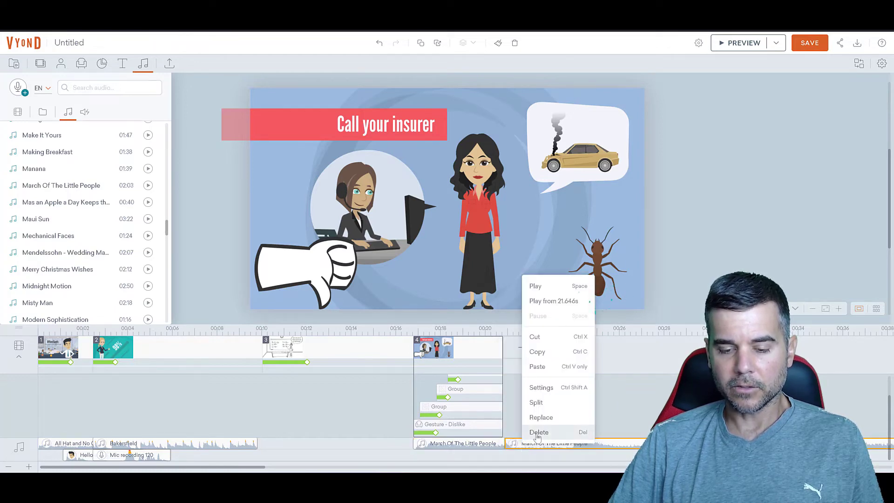
pyautogui.click(531, 431)
pyautogui.moveTo(503, 445); pyautogui.dragTo(501, 445)
pyautogui.click(520, 446)
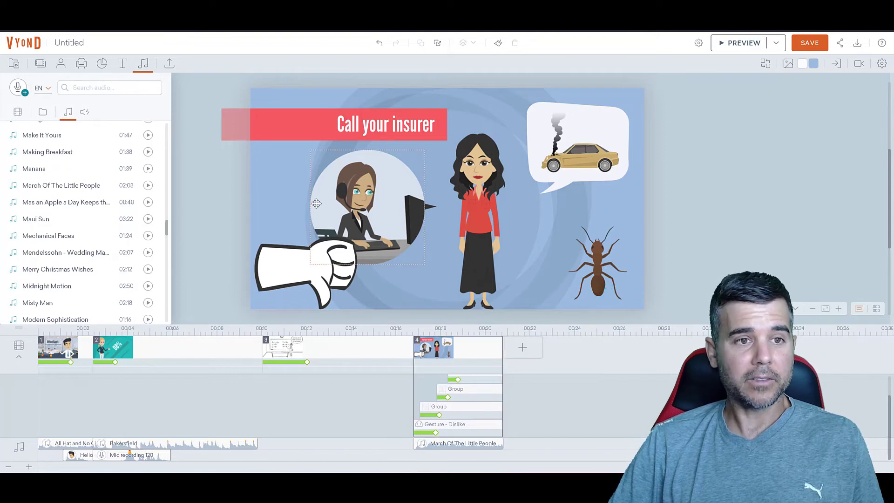
# Scroll through the sound effects library.
pyautogui.click(84, 116)
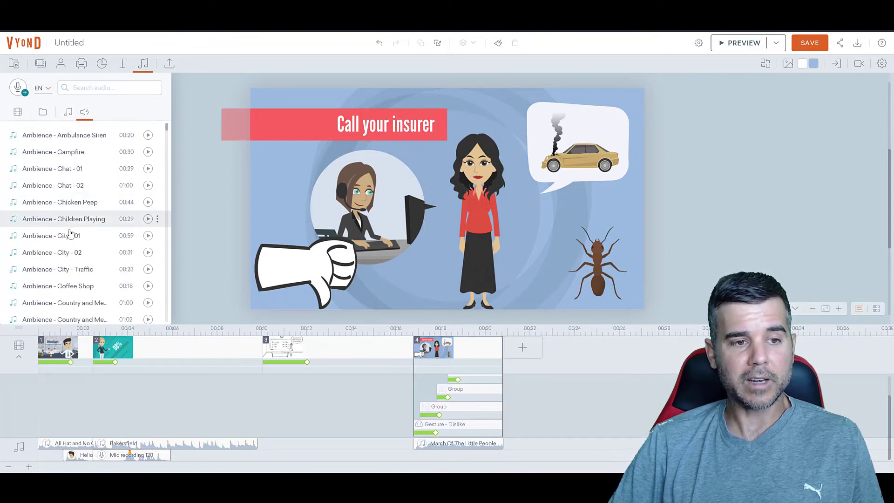
pyautogui.scroll(-4, 70, 235)
pyautogui.scroll(-5, 70, 235)
pyautogui.scroll(10, 71, 234)
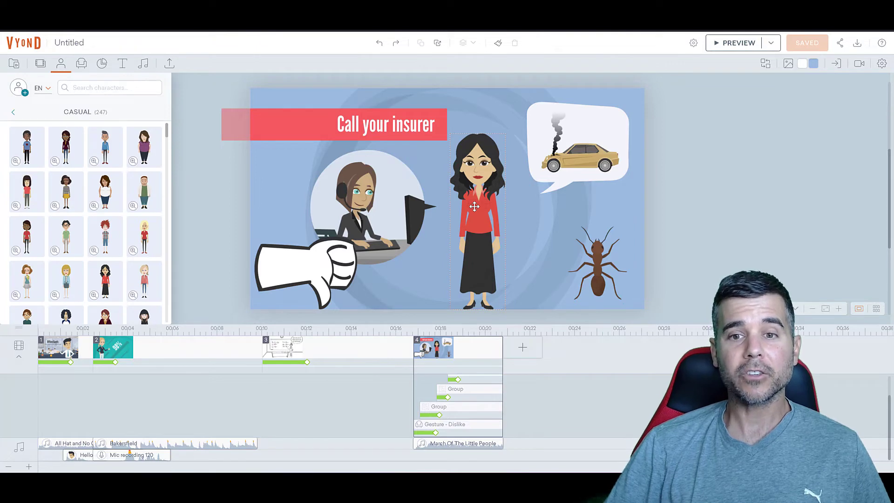
# Select the woman in red, agent, smoking car, ant and thumbs-down hand in turn.
pyautogui.click(474, 206)
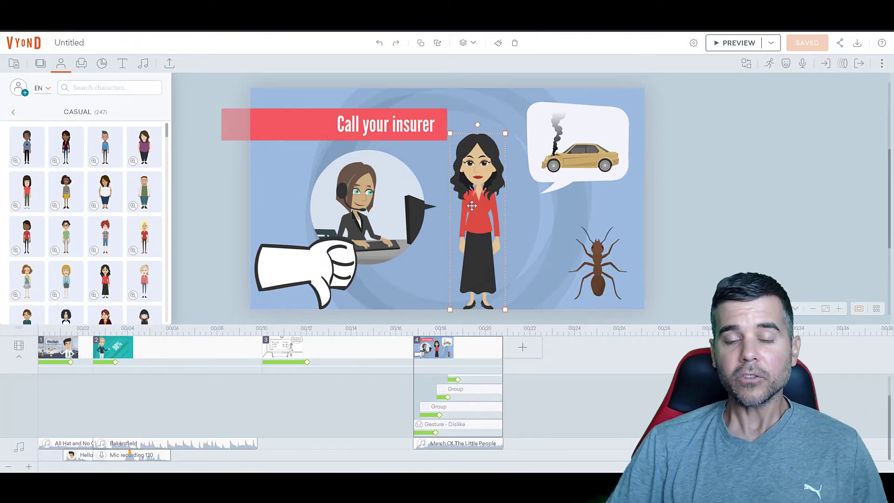
pyautogui.click(355, 208)
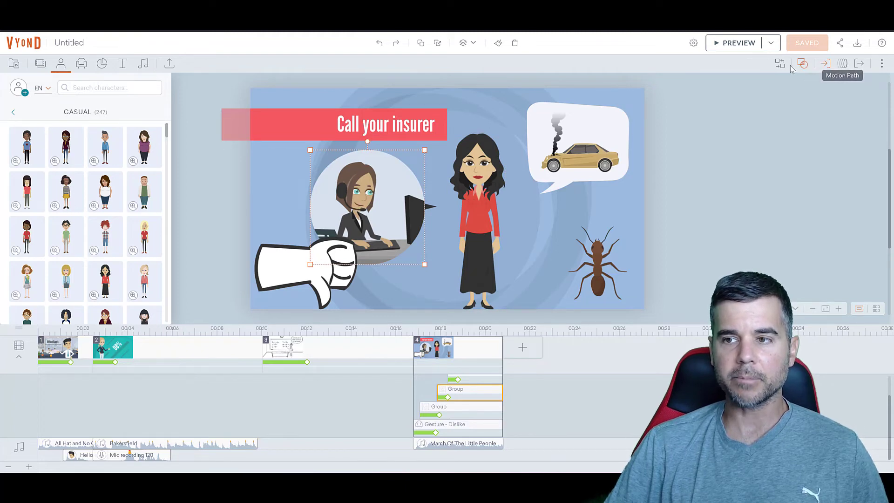
pyautogui.click(581, 146)
pyautogui.click(588, 272)
pyautogui.click(316, 278)
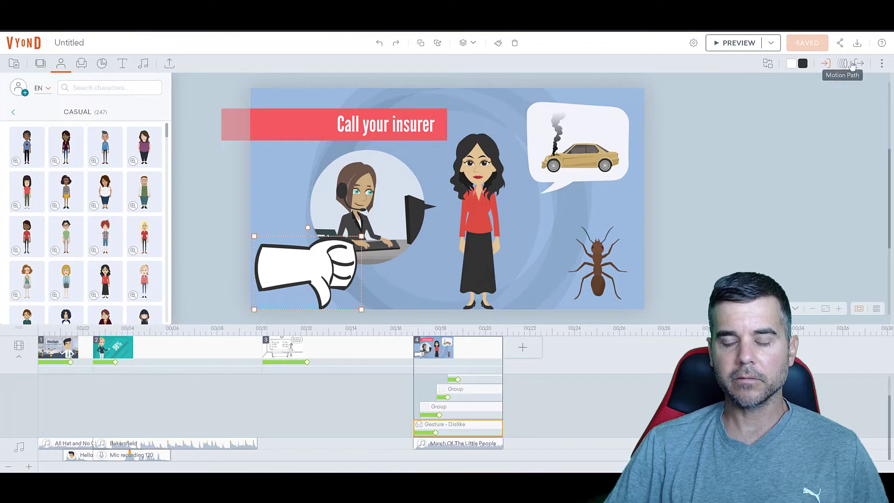
pyautogui.click(470, 206)
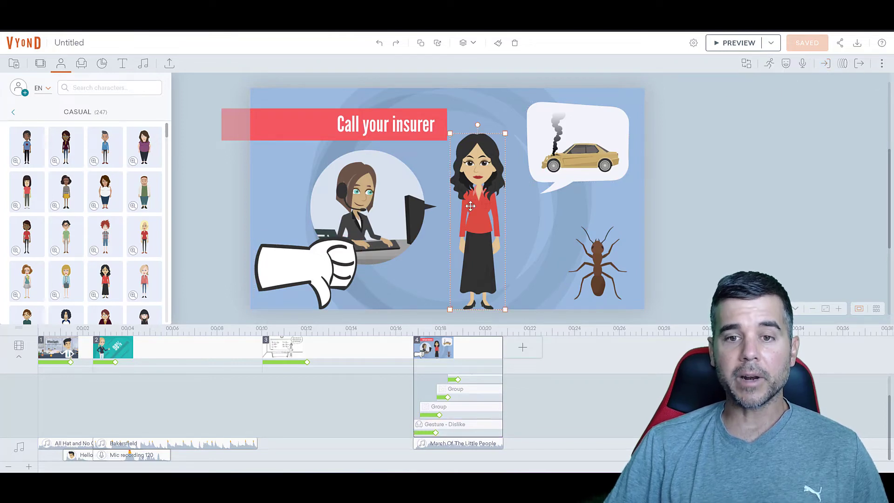
# Give the woman in red the Angry emotion action and shift her right.
pyautogui.click(770, 65)
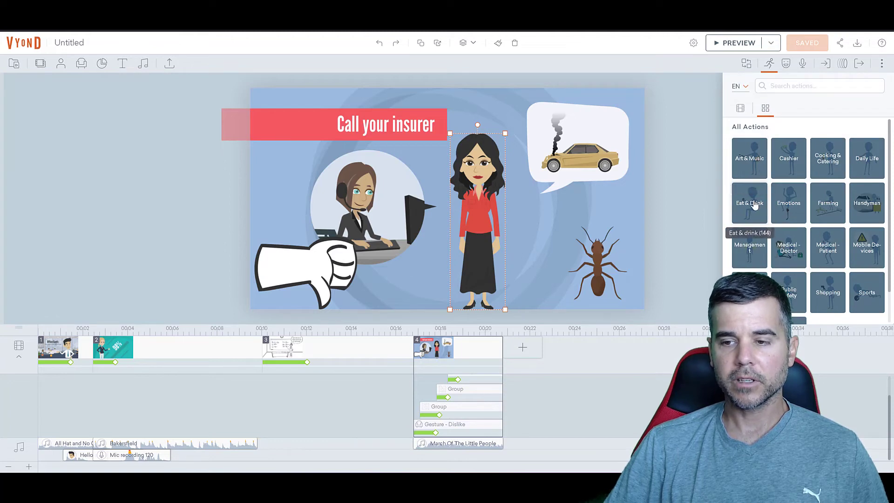
pyautogui.click(779, 216)
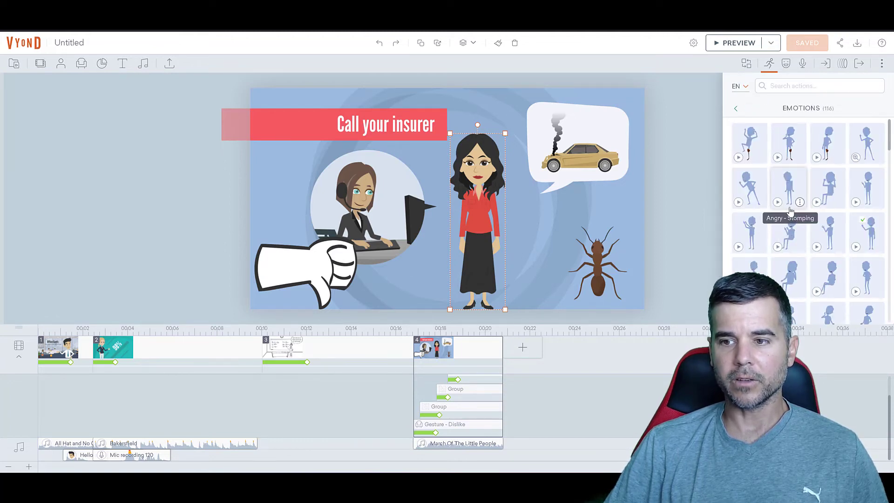
pyautogui.click(751, 183)
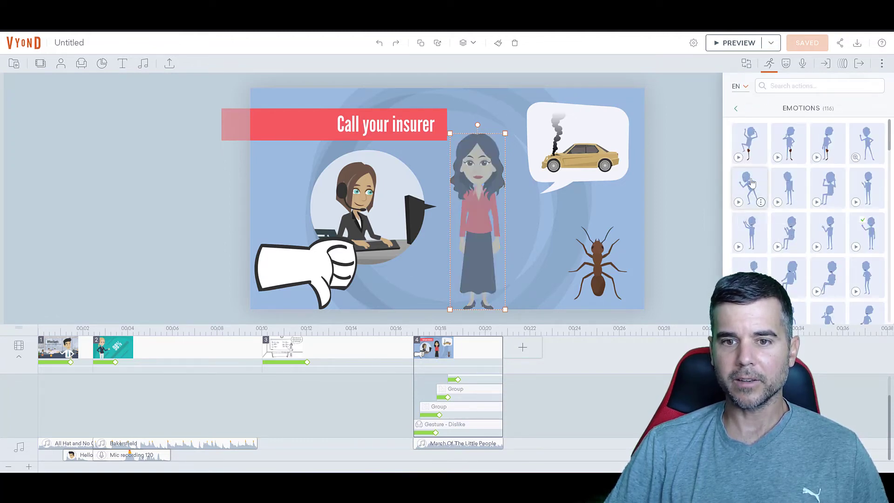
pyautogui.moveTo(446, 211); pyautogui.dragTo(485, 212)
# Switch her to an arms-raised emotion action and place her just left of the speech bubble.
pyautogui.click(754, 142)
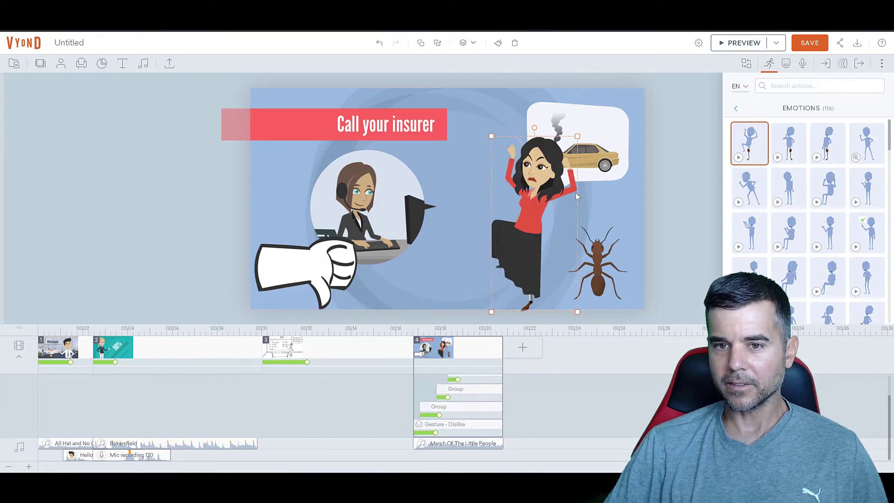
pyautogui.moveTo(531, 206); pyautogui.dragTo(494, 205)
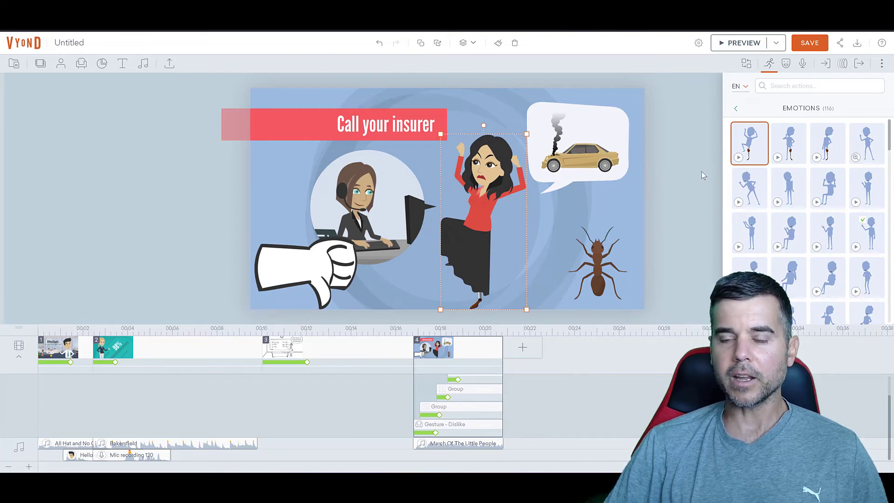
pyautogui.click(736, 159)
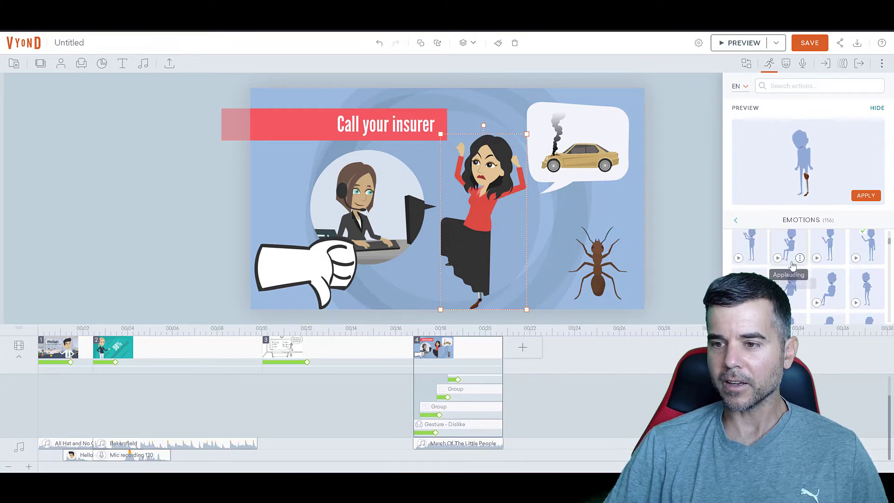
pyautogui.click(708, 138)
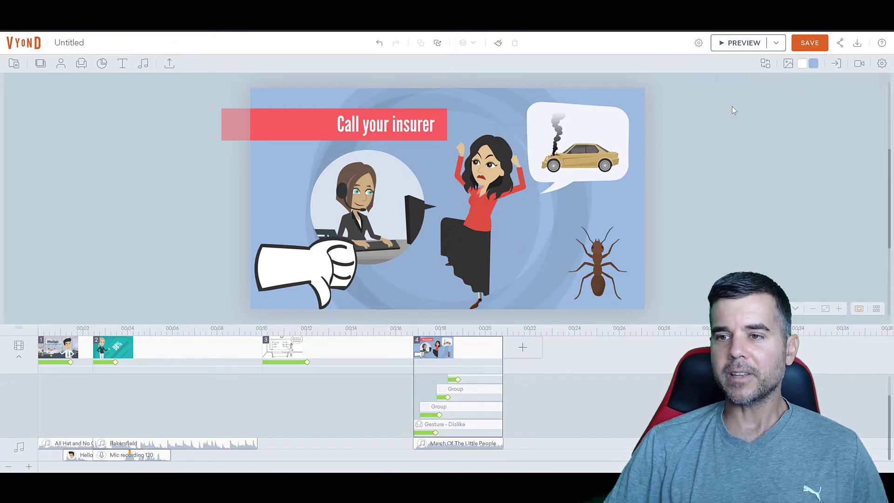
pyautogui.click(502, 189)
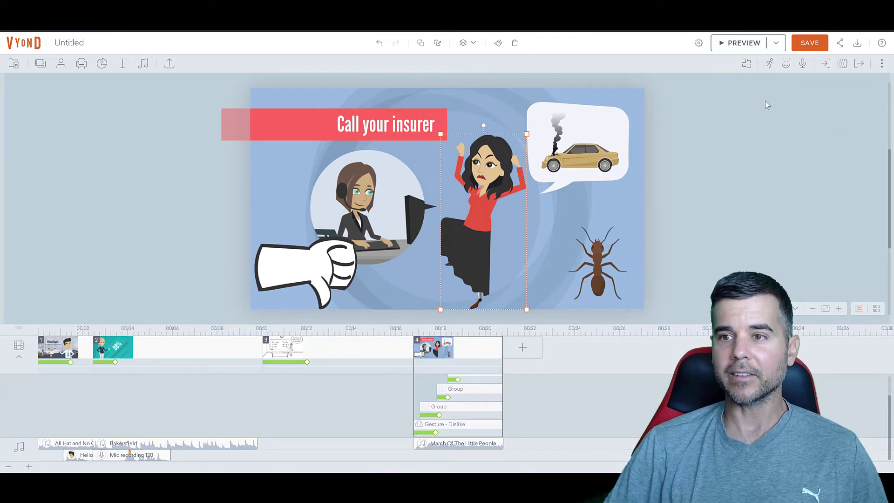
pyautogui.click(785, 64)
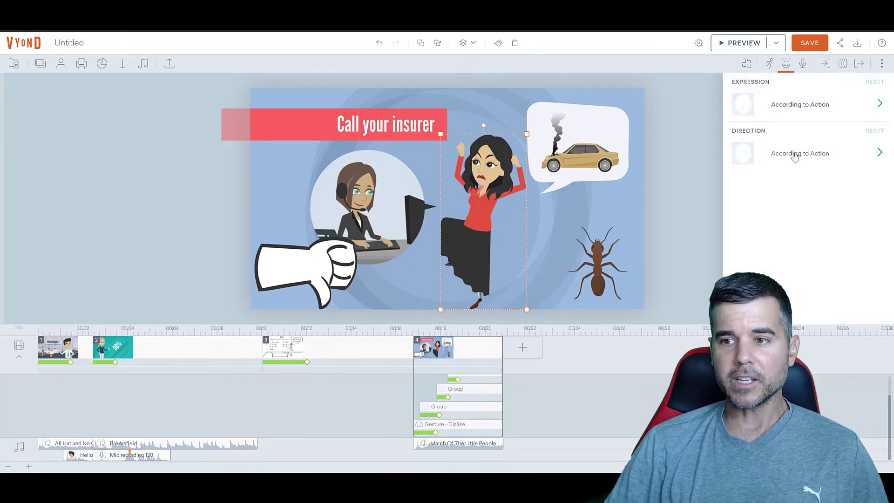
# Set the woman in red's expression to Cry and her direction to Face Camera.
pyautogui.click(798, 111)
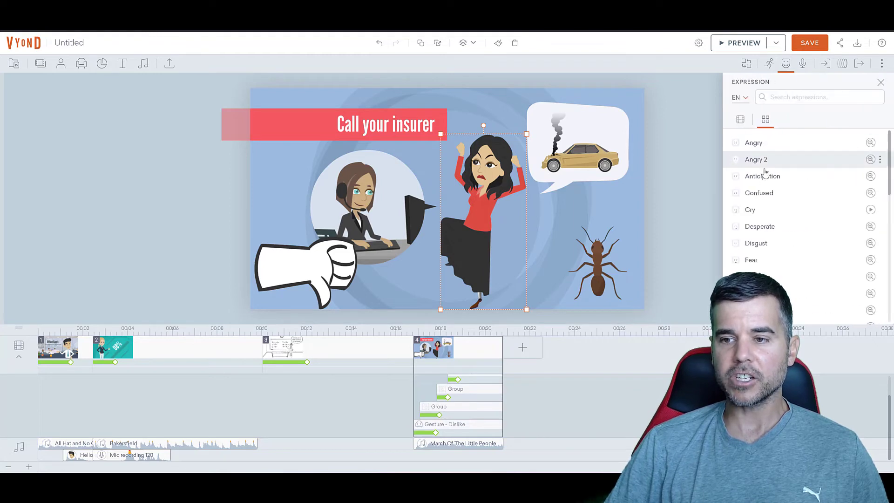
pyautogui.click(751, 210)
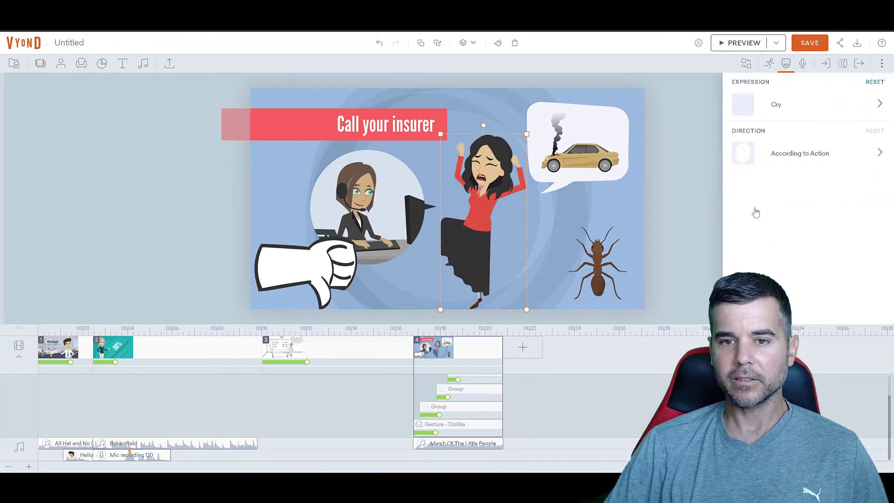
pyautogui.click(778, 160)
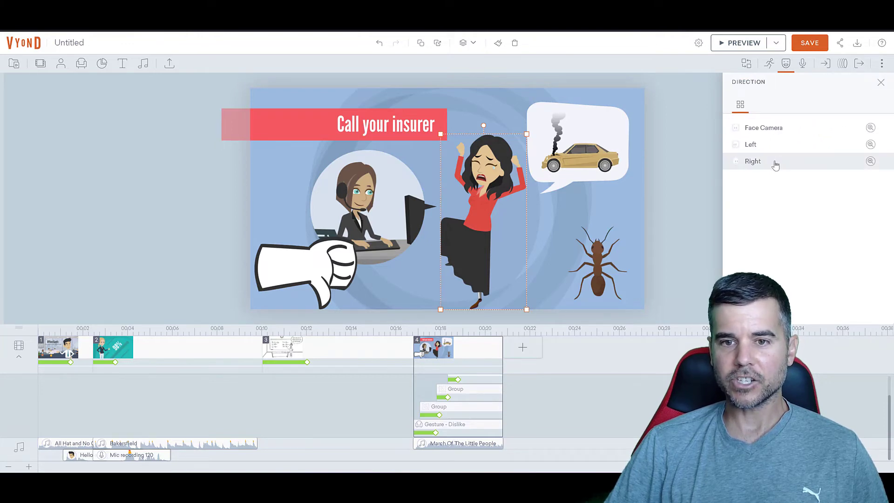
pyautogui.click(774, 165)
pyautogui.click(774, 150)
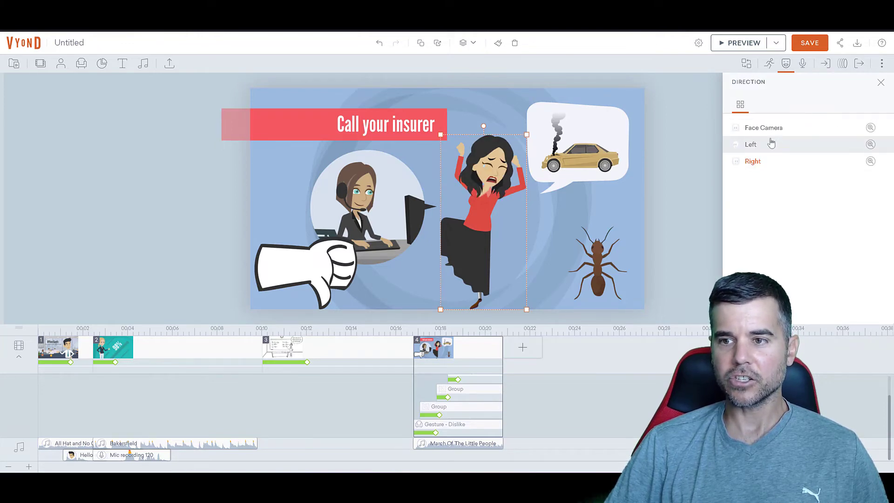
pyautogui.click(771, 135)
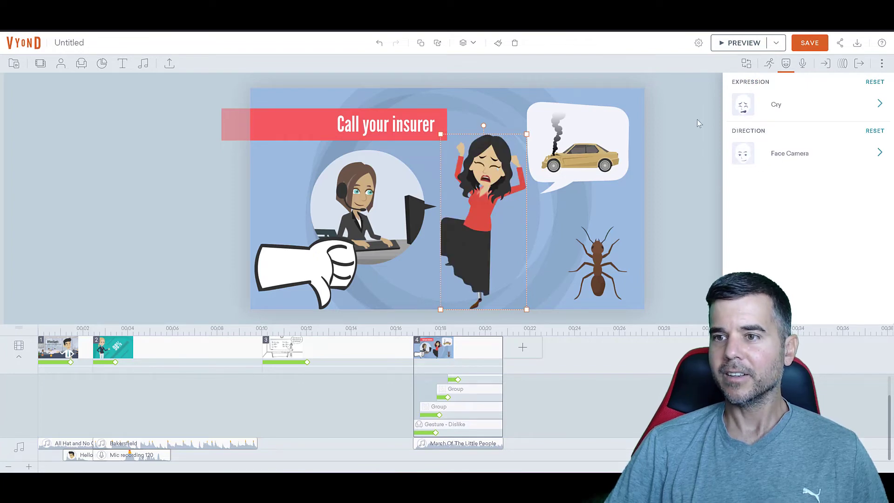
pyautogui.click(786, 66)
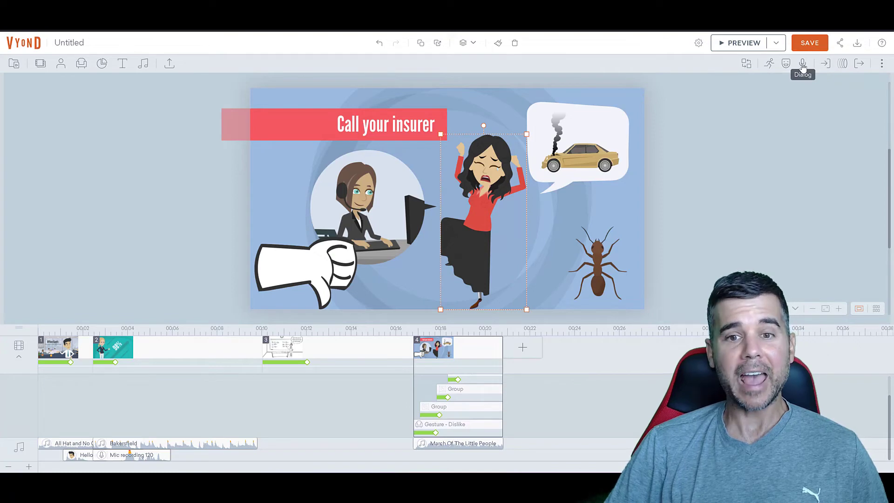
# Add a text-to-speech line for the woman: 'I am sad because an office mate pranked me'.
pyautogui.click(802, 66)
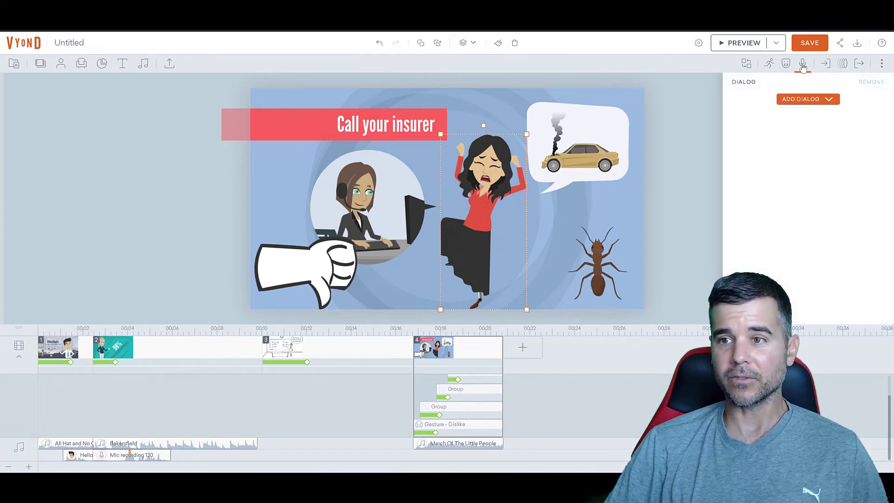
pyautogui.click(829, 99)
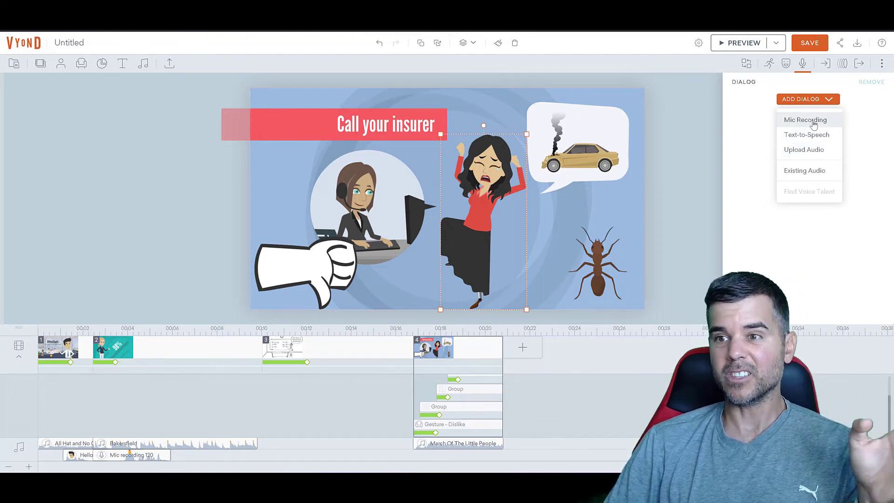
pyautogui.click(816, 138)
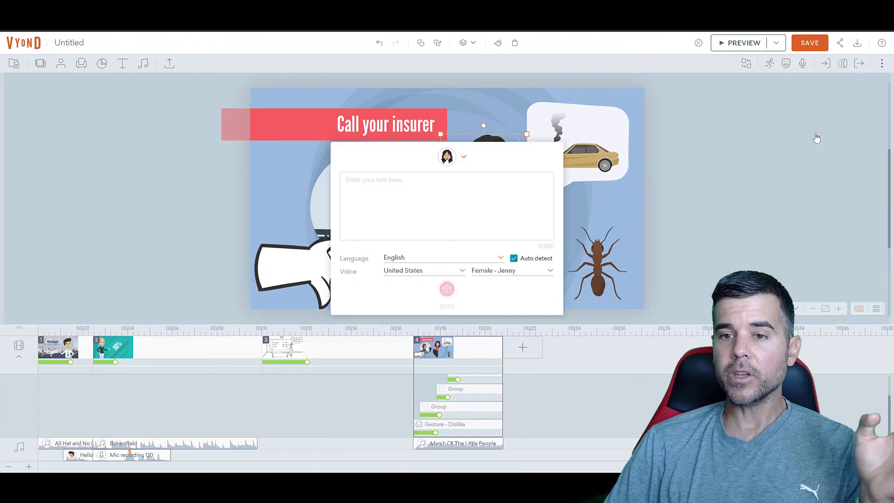
pyautogui.click(387, 201)
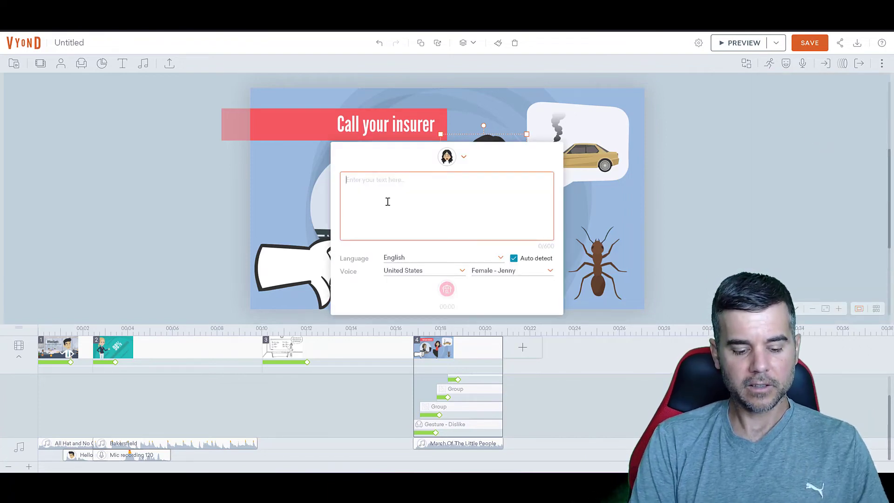
pyautogui.write('I')
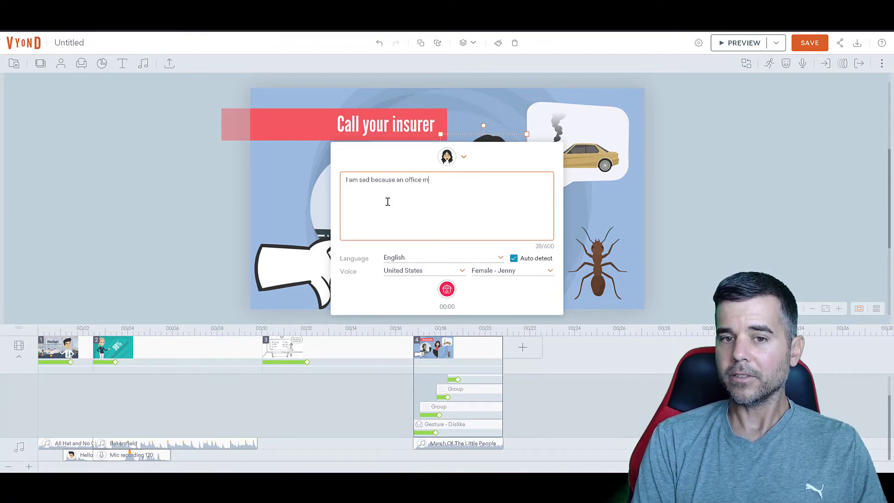
pyautogui.write('am sad because an office mate pranked me')
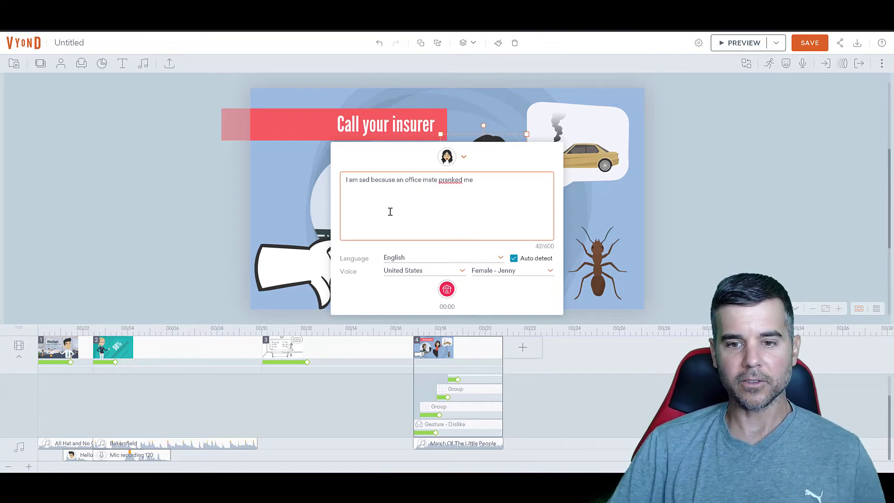
# Voice the line with Female - Nancy, generate the clip and play it back.
pyautogui.click(550, 271)
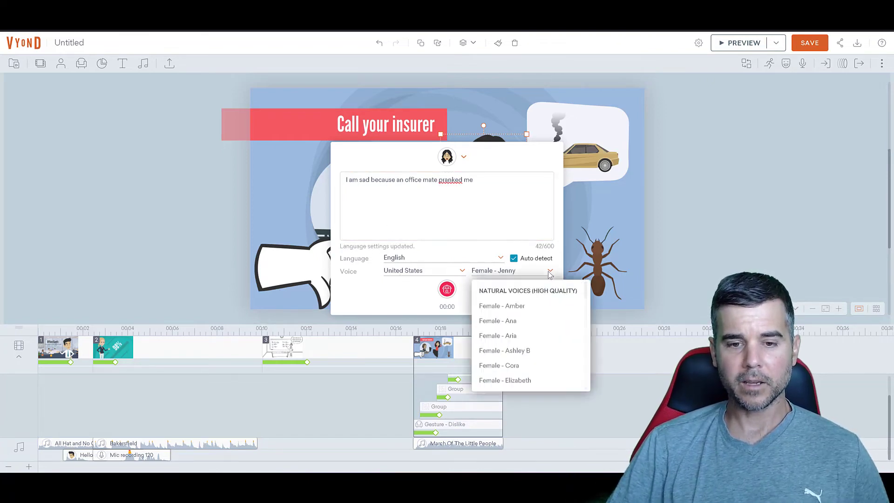
pyautogui.scroll(-5, 518, 317)
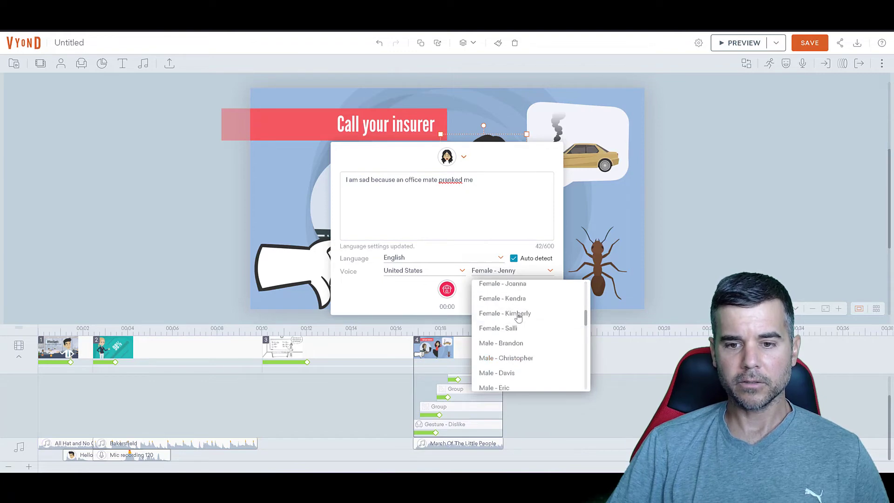
pyautogui.scroll(-3, 518, 316)
pyautogui.scroll(5, 518, 318)
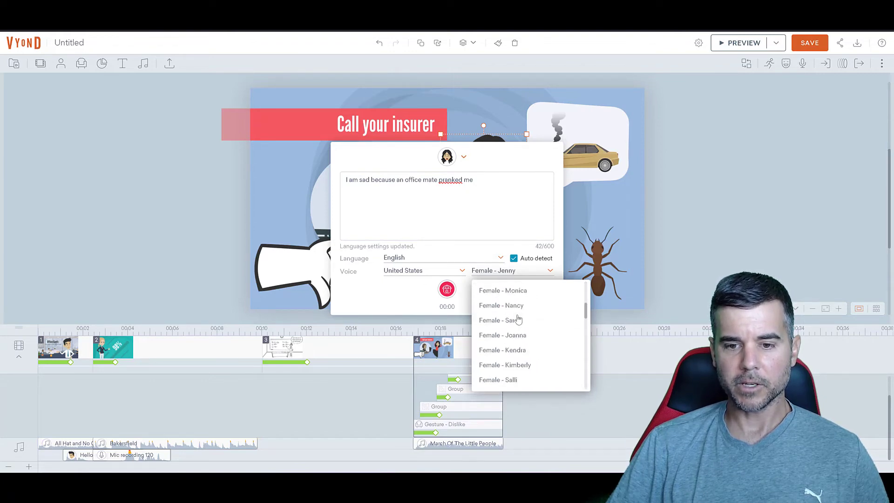
pyautogui.click(512, 304)
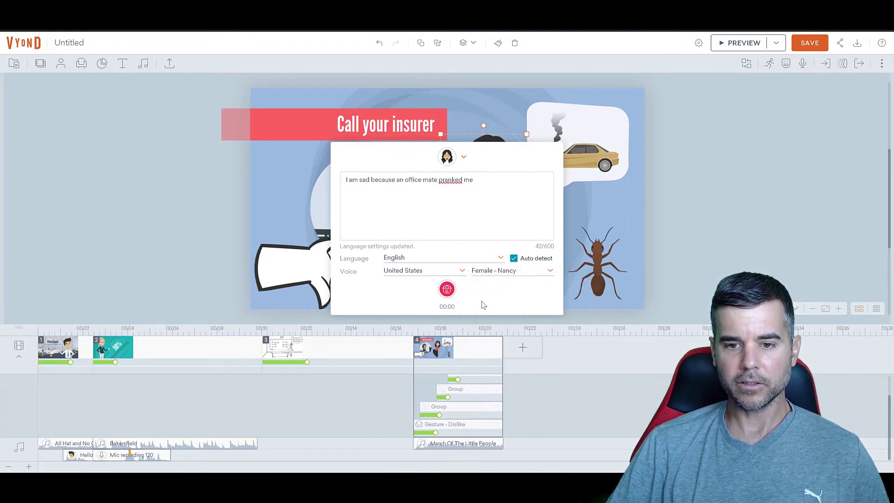
pyautogui.click(447, 290)
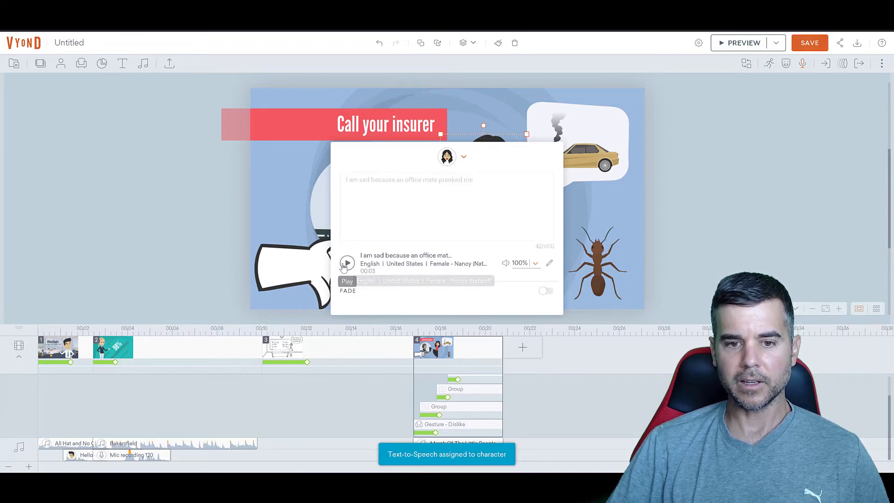
pyautogui.click(344, 264)
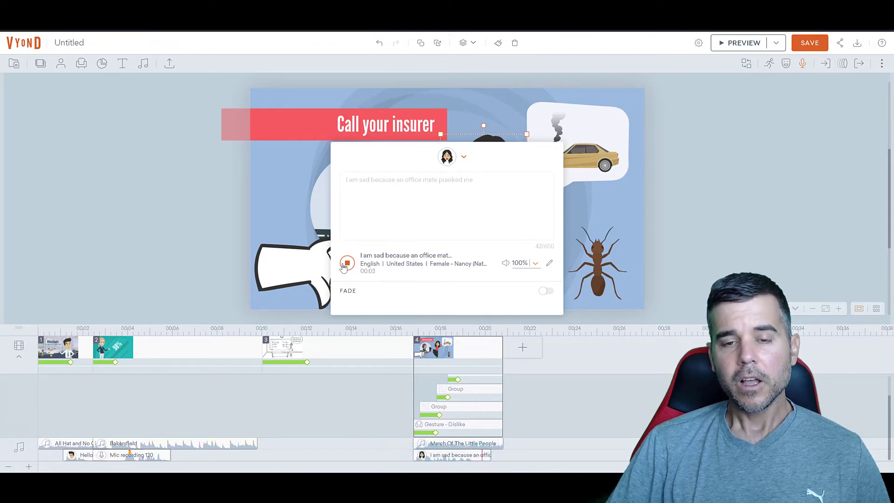
pyautogui.click(729, 245)
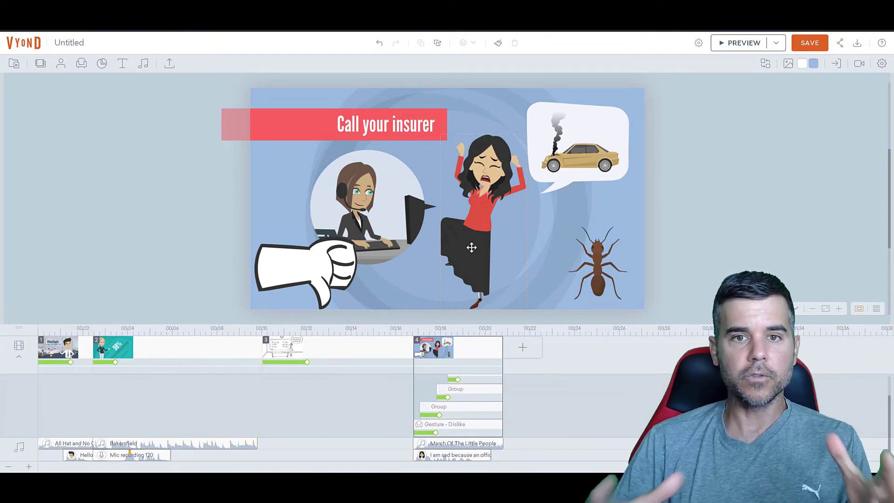
pyautogui.click(143, 63)
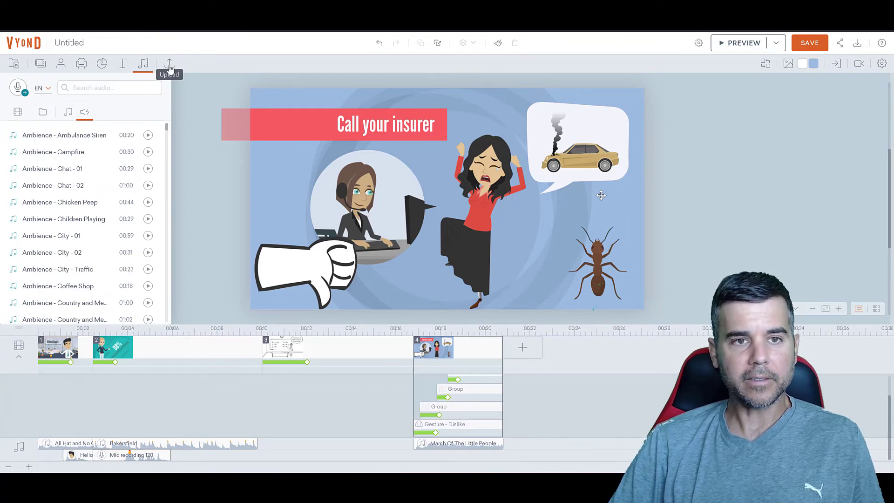
pyautogui.click(145, 64)
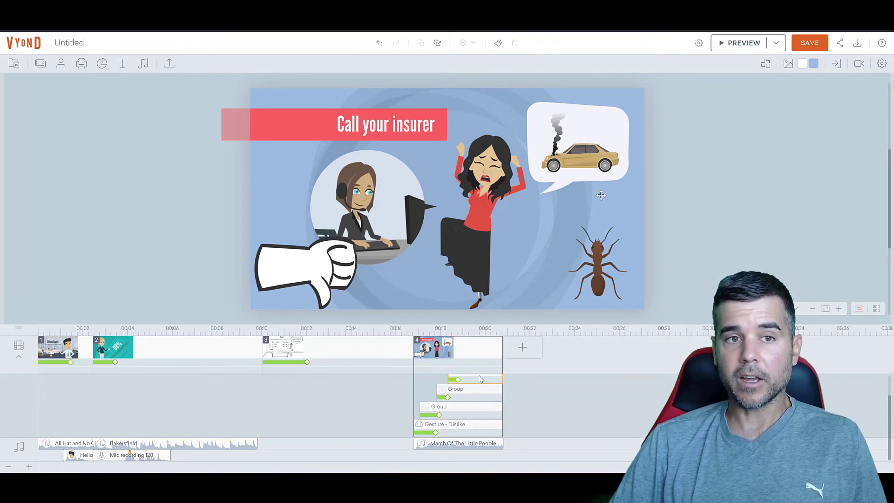
pyautogui.click(698, 45)
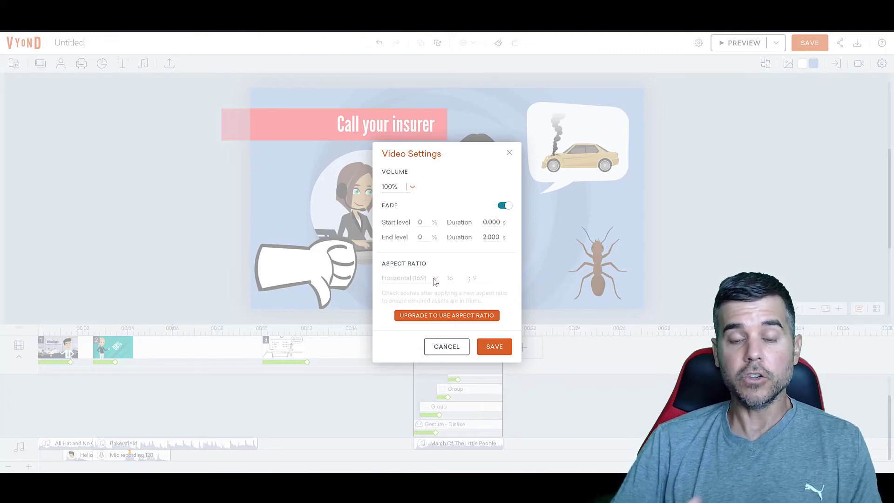
pyautogui.click(443, 346)
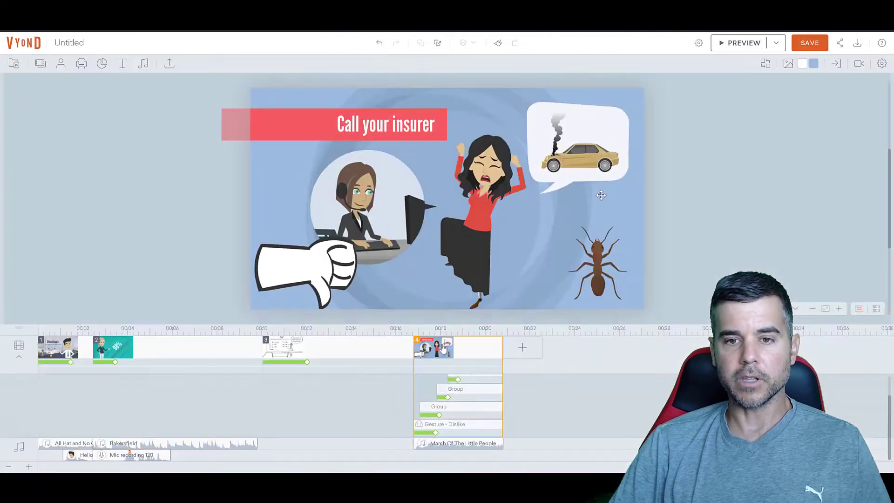
pyautogui.click(775, 42)
# Look over the preview start options, leaving them closed.
pyautogui.click(775, 43)
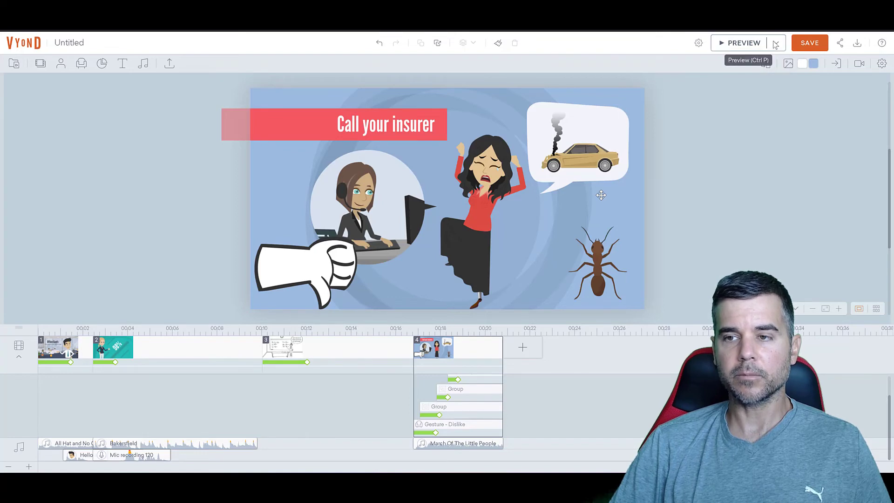
pyautogui.click(775, 42)
pyautogui.click(775, 42)
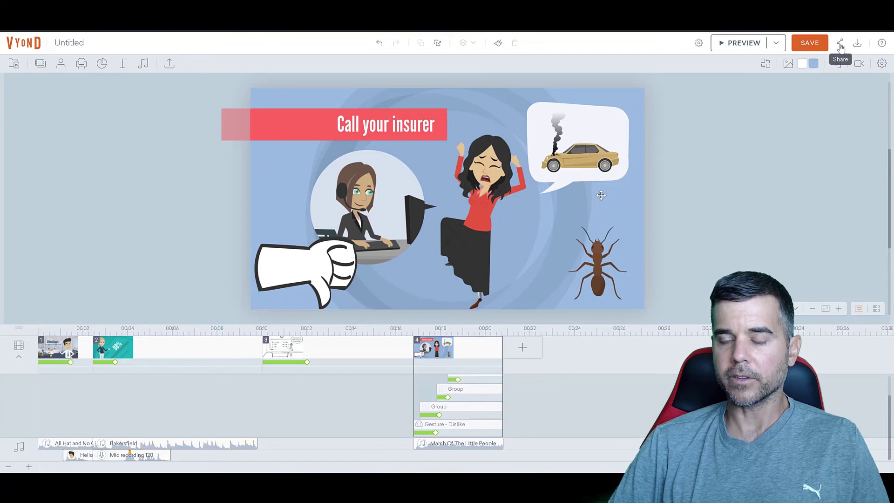
# Save the video and review its GET LINK and GIVE ACCESS sharing options, then close the dialog.
pyautogui.click(840, 44)
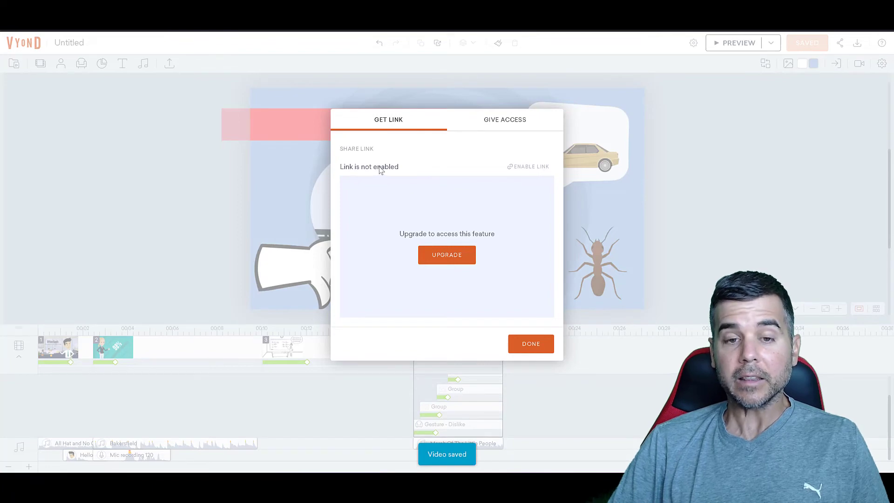
pyautogui.click(505, 119)
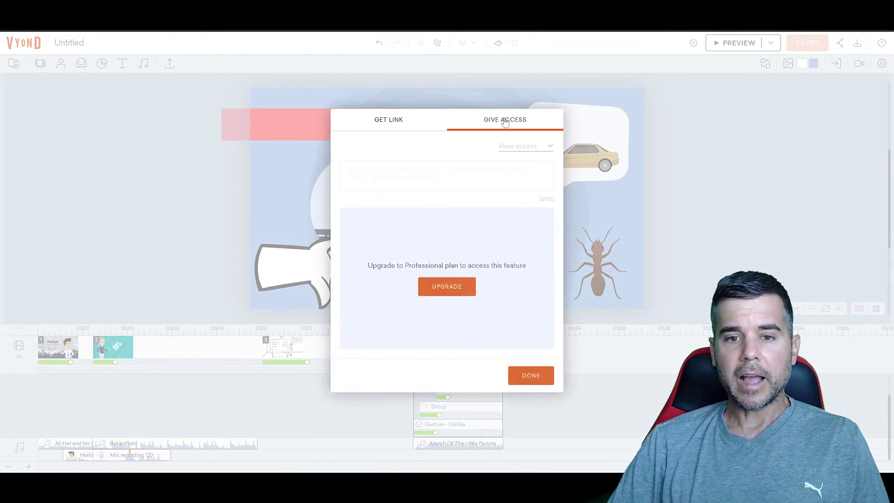
pyautogui.click(393, 126)
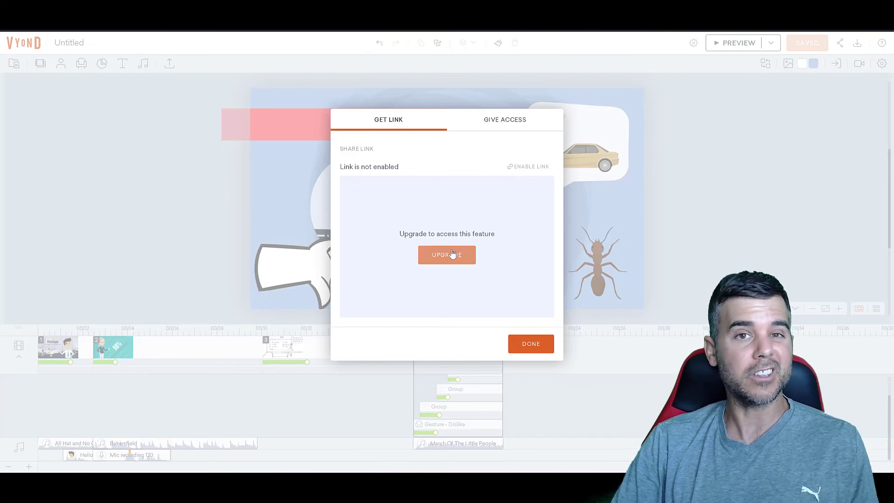
pyautogui.click(531, 343)
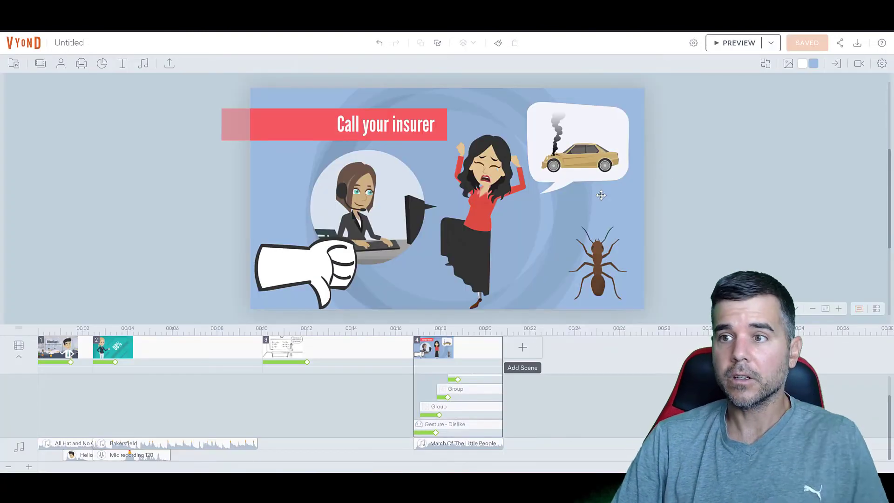
pyautogui.click(857, 45)
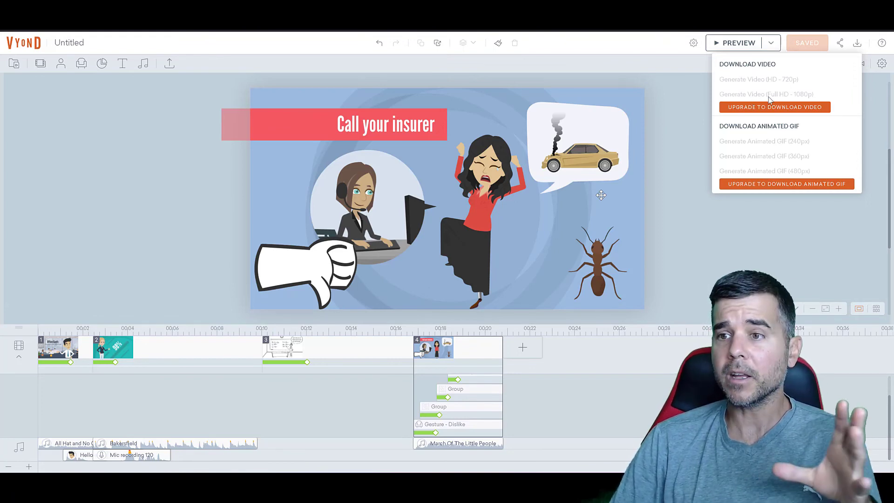
pyautogui.click(886, 107)
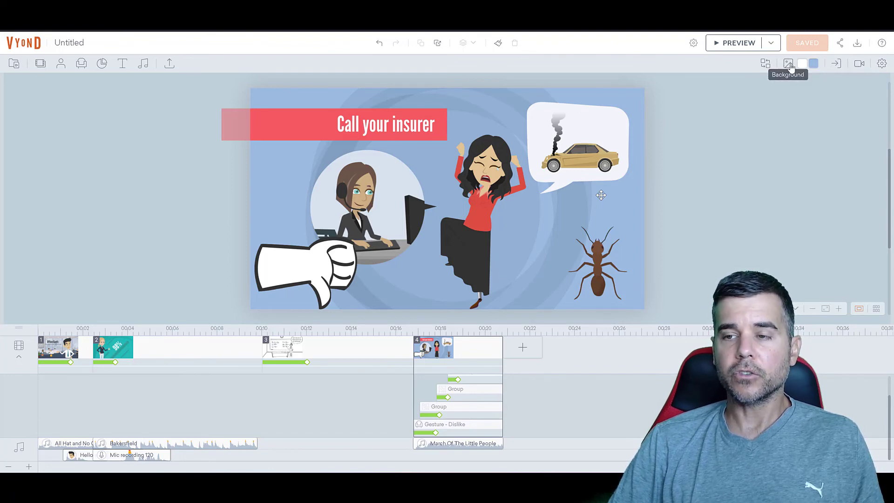
# Check the scene duration and video-wide settings, then show the Call your insurer scene's Camera options.
pyautogui.click(882, 64)
pyautogui.click(883, 65)
pyautogui.click(882, 64)
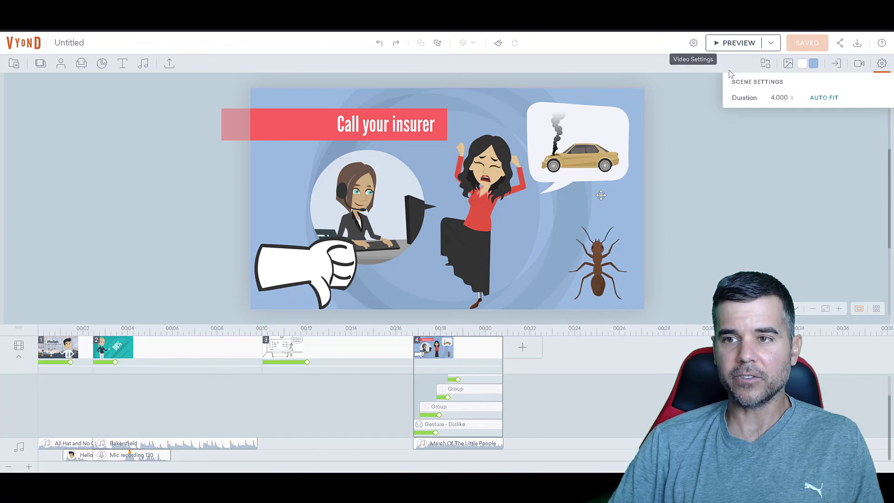
pyautogui.click(881, 64)
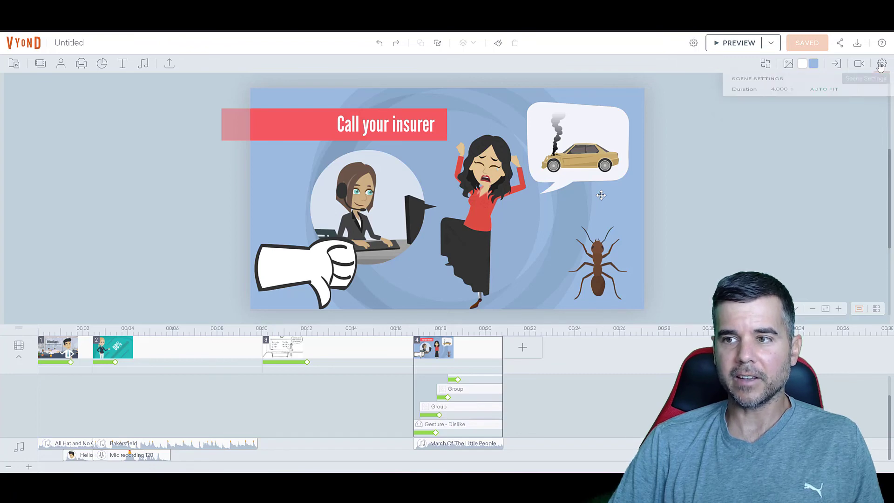
pyautogui.click(692, 43)
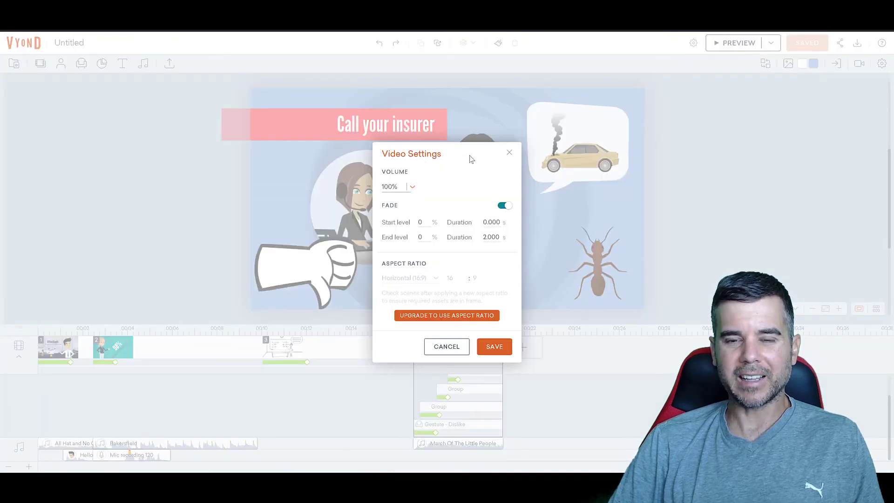
pyautogui.click(508, 153)
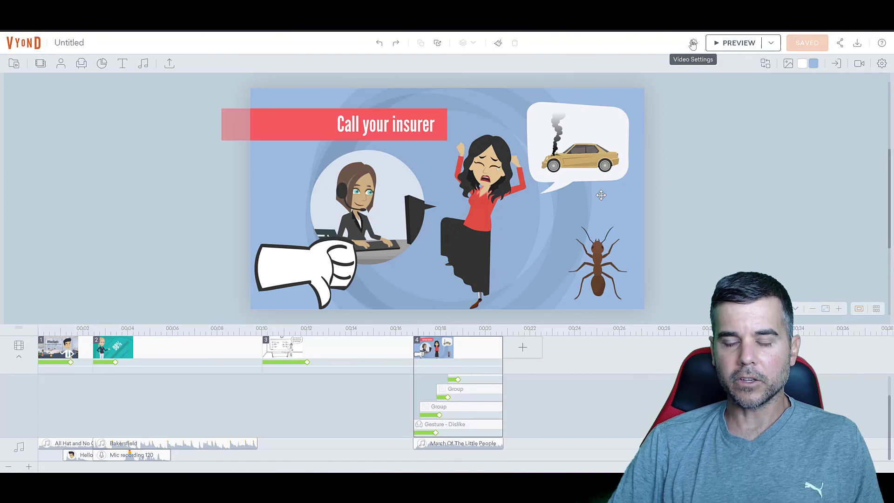
pyautogui.click(860, 64)
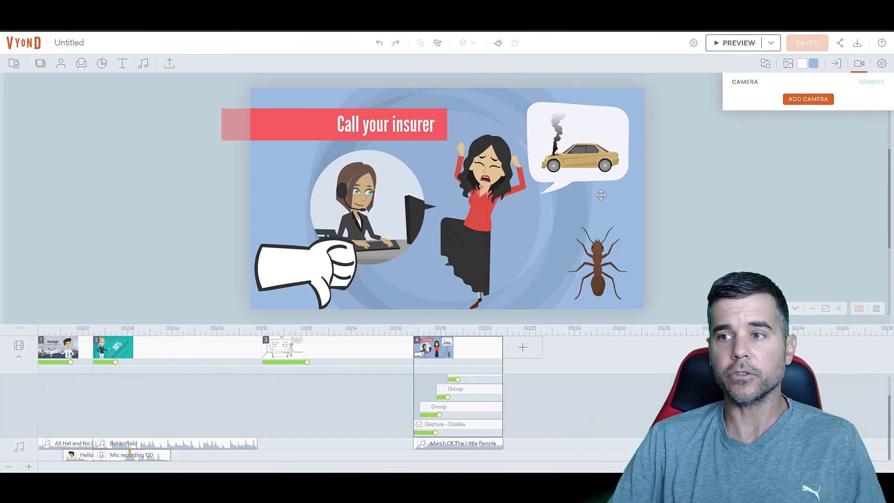
# Close the Camera panel and preview the Call your insurer scene with the crying woman's voice line.
pyautogui.click(851, 69)
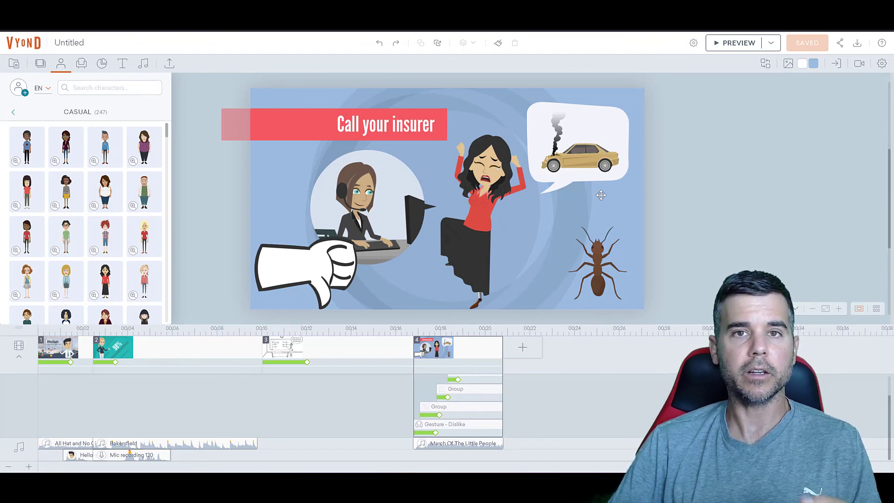
pyautogui.press('space')
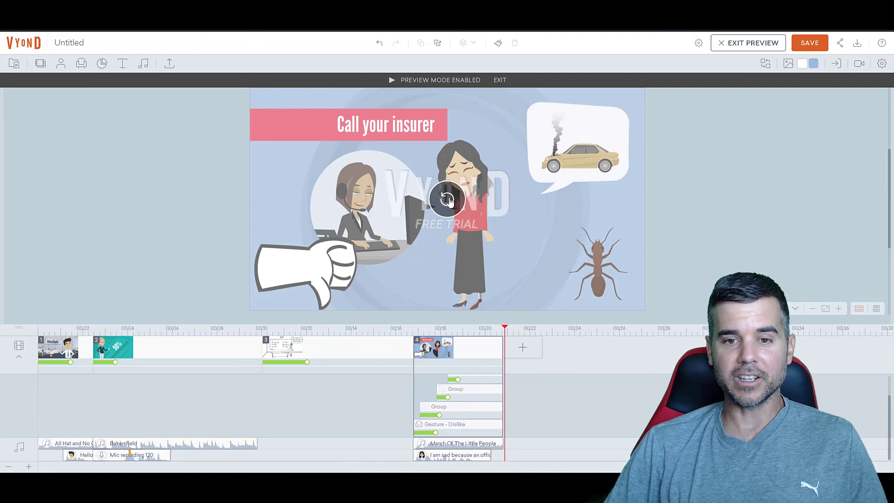
# Replay the Call your insurer scene preview, then exit preview back to the editor.
pyautogui.click(447, 199)
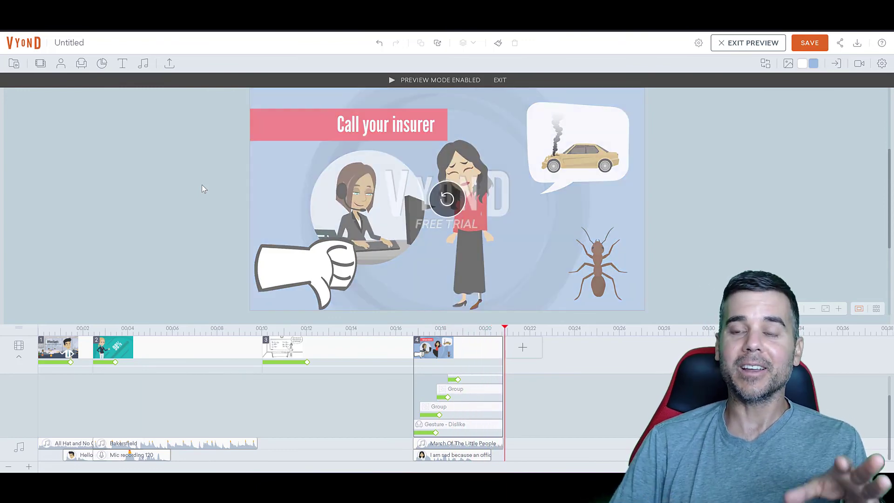
pyautogui.click(722, 42)
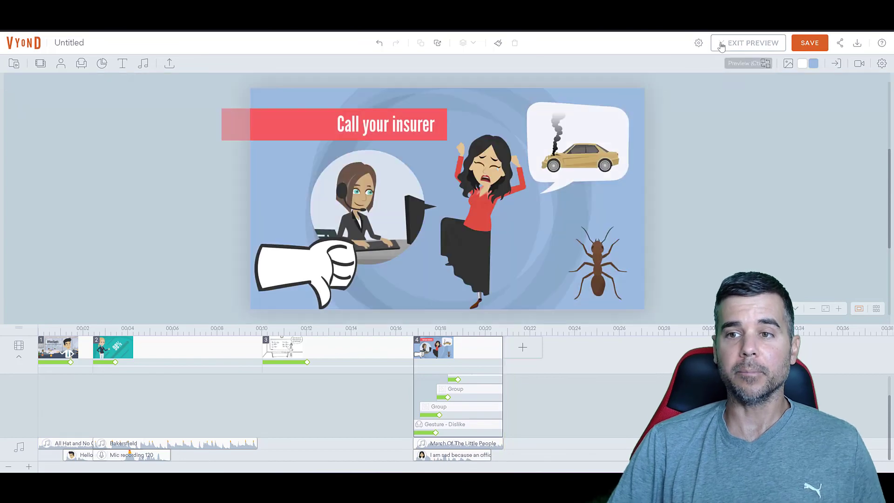